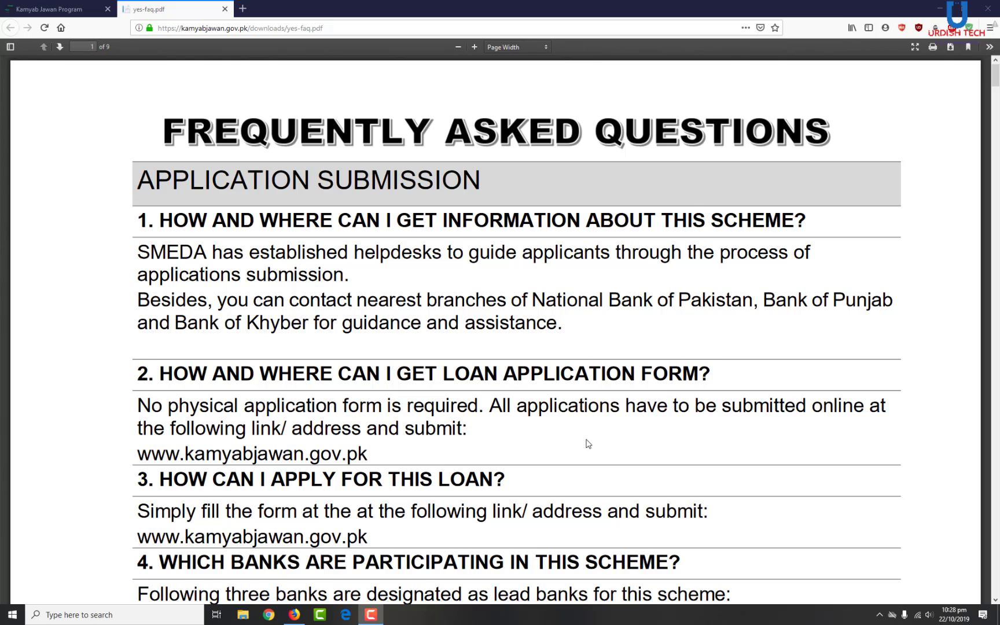
- Read the yes-faq.pdf from page 1 down to question 10 on processing fee, withdrawal and helpdesks
{"action": "scroll", "coordinate": [588, 444], "scroll_direction": "down", "scroll_amount": 3}
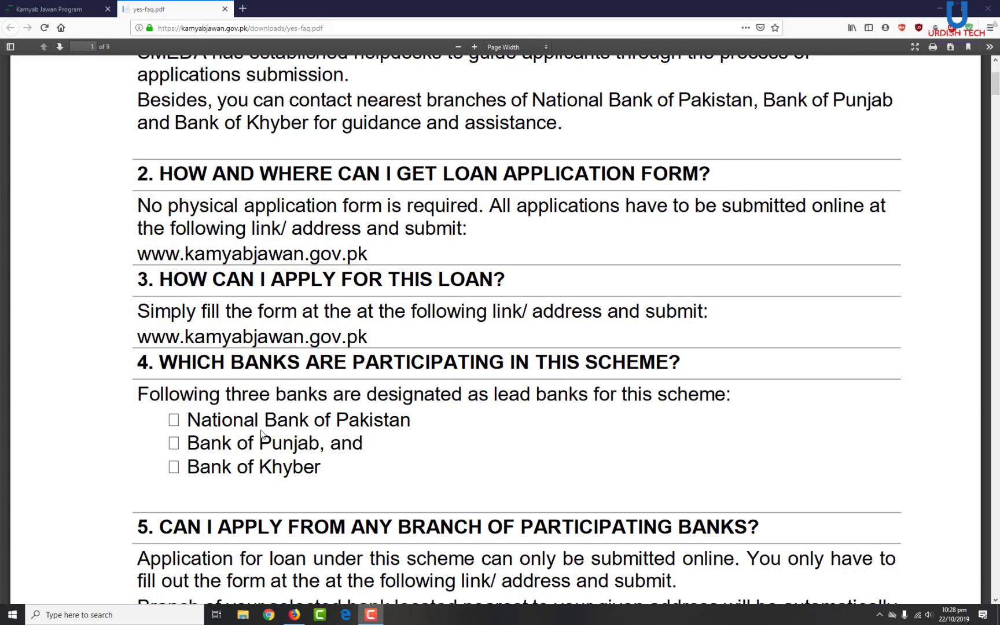
{"action": "scroll", "coordinate": [473, 435], "scroll_direction": "up", "scroll_amount": 5}
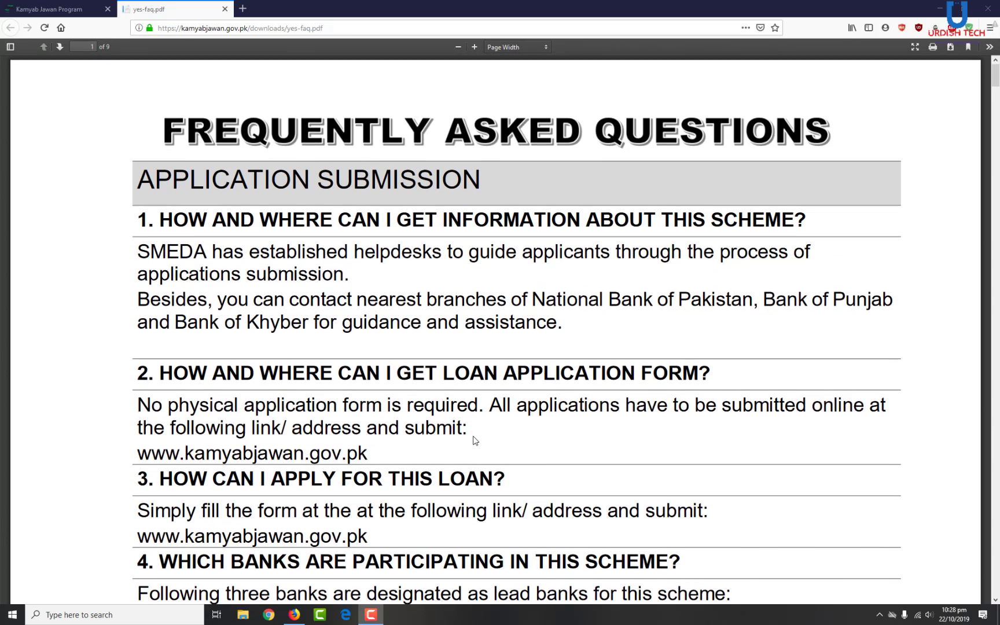
{"action": "scroll", "coordinate": [474, 437], "scroll_direction": "down", "scroll_amount": 2}
{"action": "scroll", "coordinate": [473, 440], "scroll_direction": "up", "scroll_amount": 1}
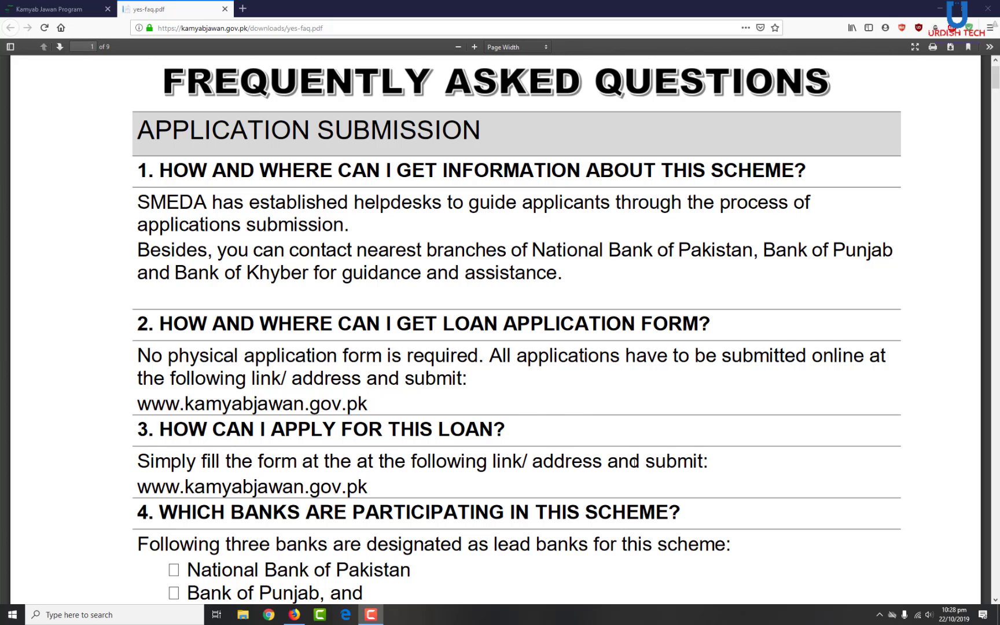
{"action": "scroll", "coordinate": [635, 463], "scroll_direction": "down", "scroll_amount": 7}
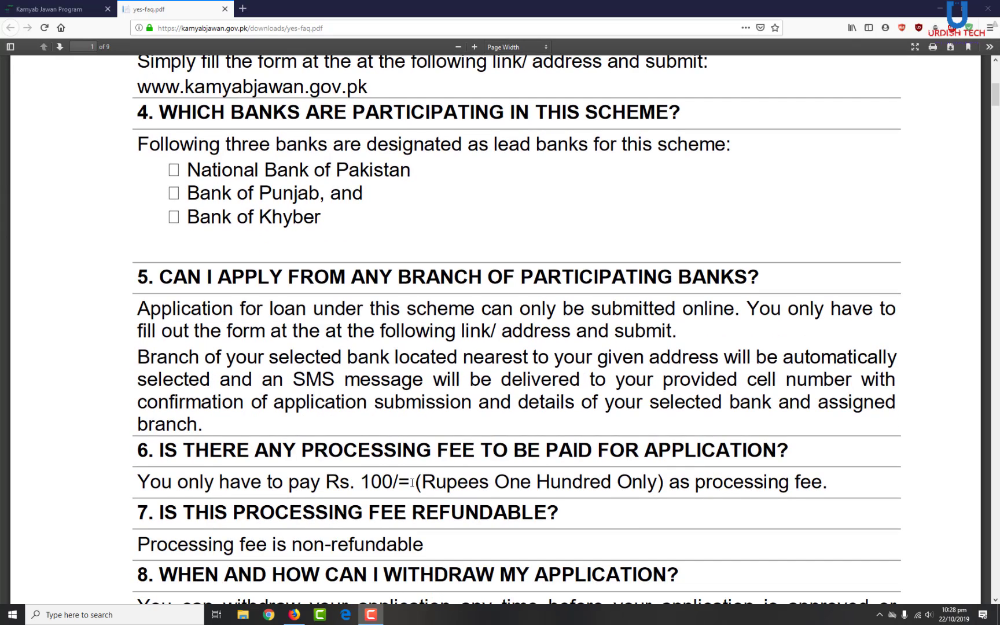
{"action": "scroll", "coordinate": [412, 482], "scroll_direction": "down", "scroll_amount": 3}
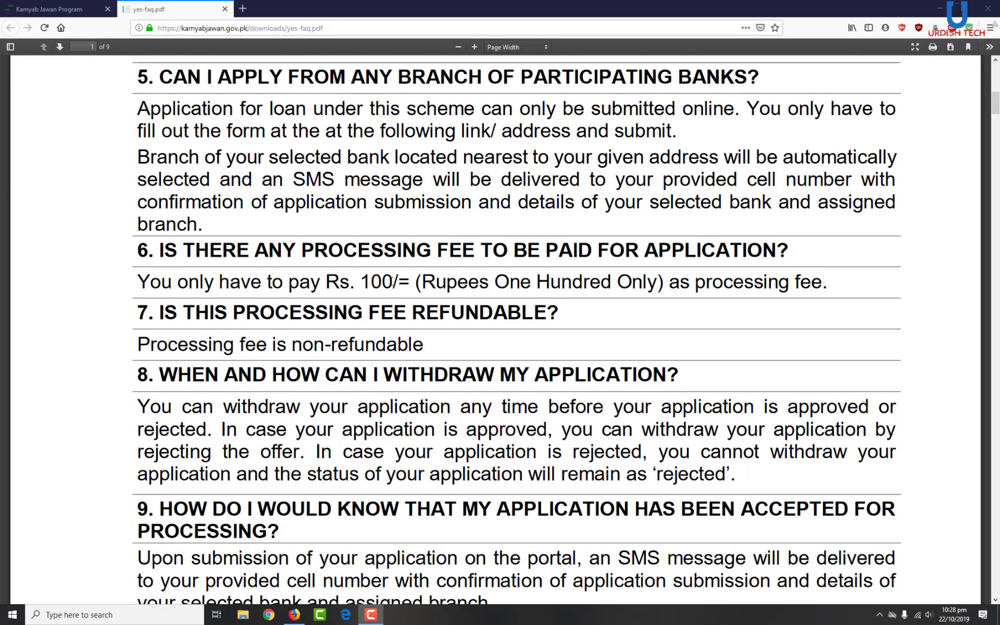
{"action": "left_click", "coordinate": [393, 282]}
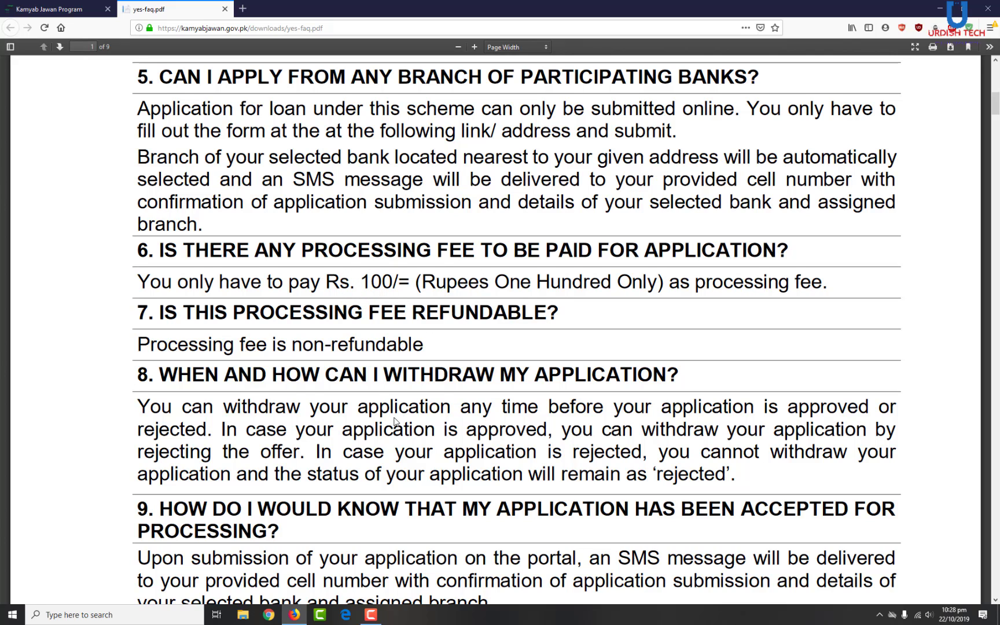
{"action": "scroll", "coordinate": [388, 438], "scroll_direction": "down", "scroll_amount": 7}
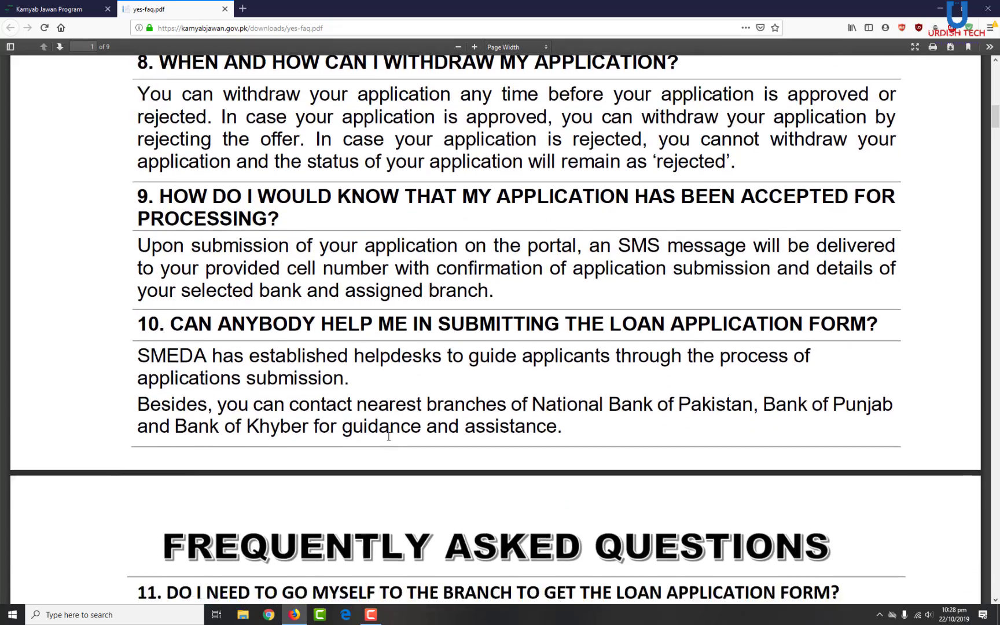
- Read page 2 of the FAQ, briefly selecting question 14 on required documents, down to question 18
{"action": "scroll", "coordinate": [388, 440], "scroll_direction": "down", "scroll_amount": 6}
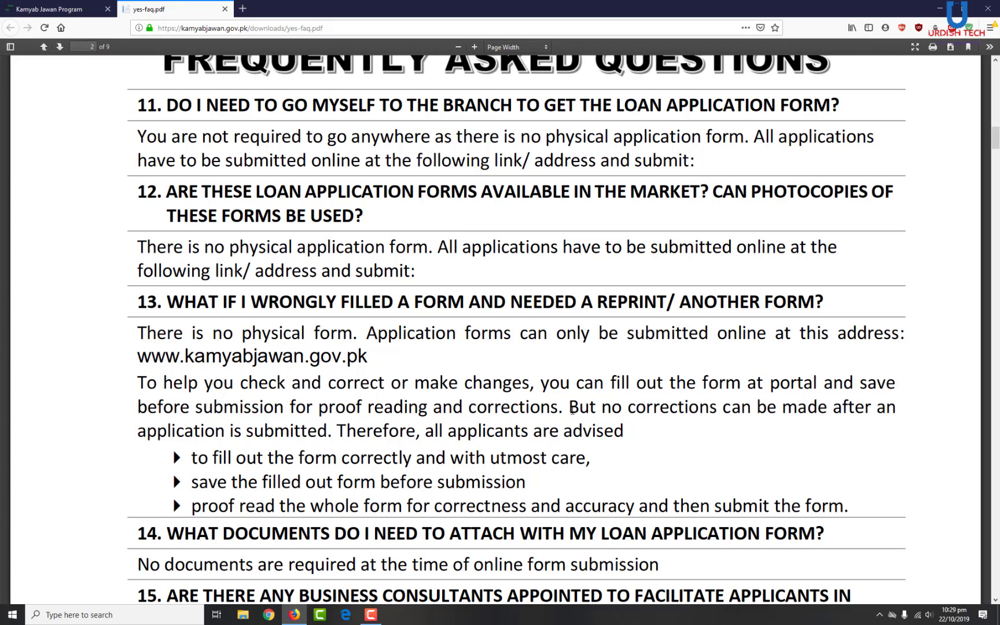
{"action": "scroll", "coordinate": [377, 427], "scroll_direction": "down", "scroll_amount": 6}
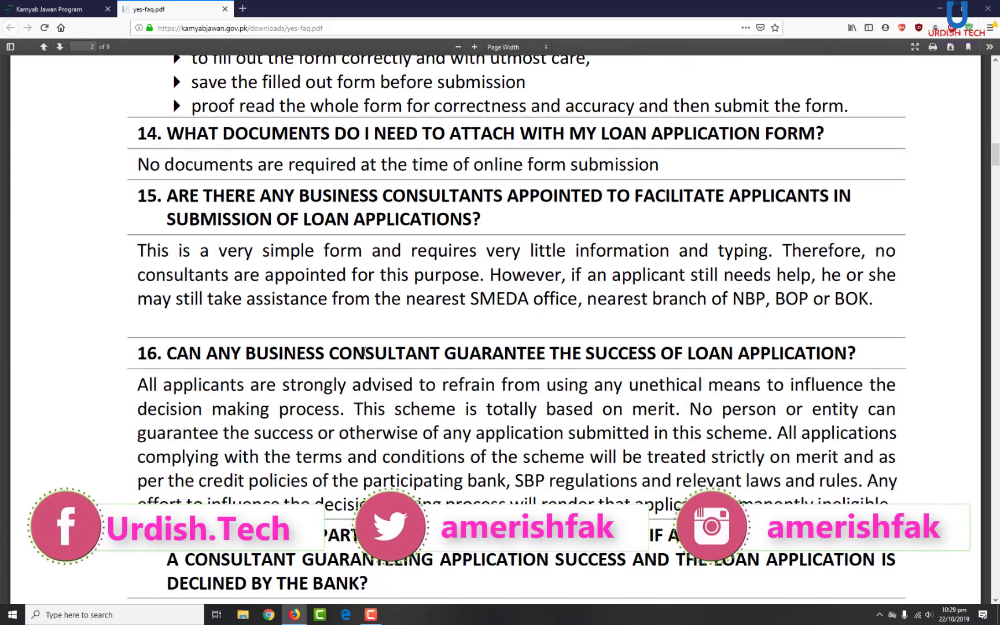
{"action": "left_click_drag", "start_coordinate": [658, 162], "coordinate": [143, 162]}
{"action": "left_click", "coordinate": [137, 166]}
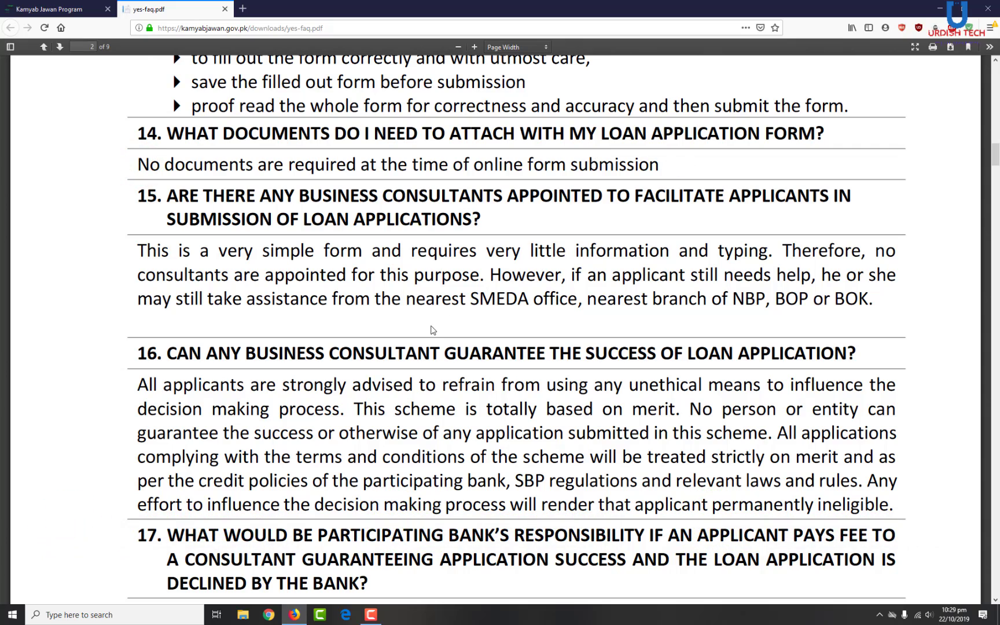
{"action": "scroll", "coordinate": [384, 351], "scroll_direction": "down", "scroll_amount": 10}
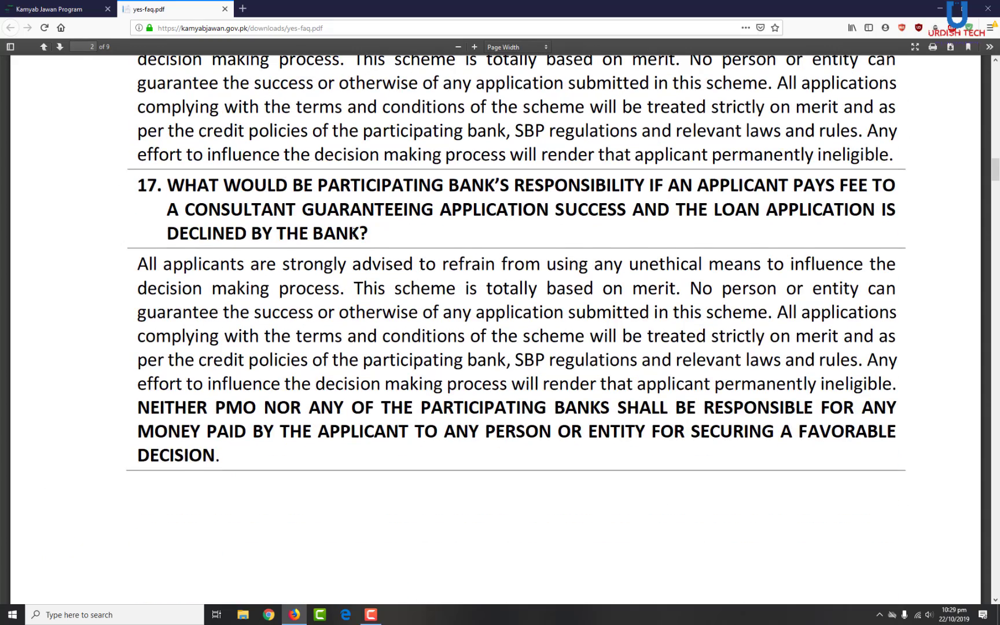
{"action": "scroll", "coordinate": [324, 223], "scroll_direction": "up", "scroll_amount": 5}
{"action": "scroll", "coordinate": [371, 446], "scroll_direction": "down", "scroll_amount": 10}
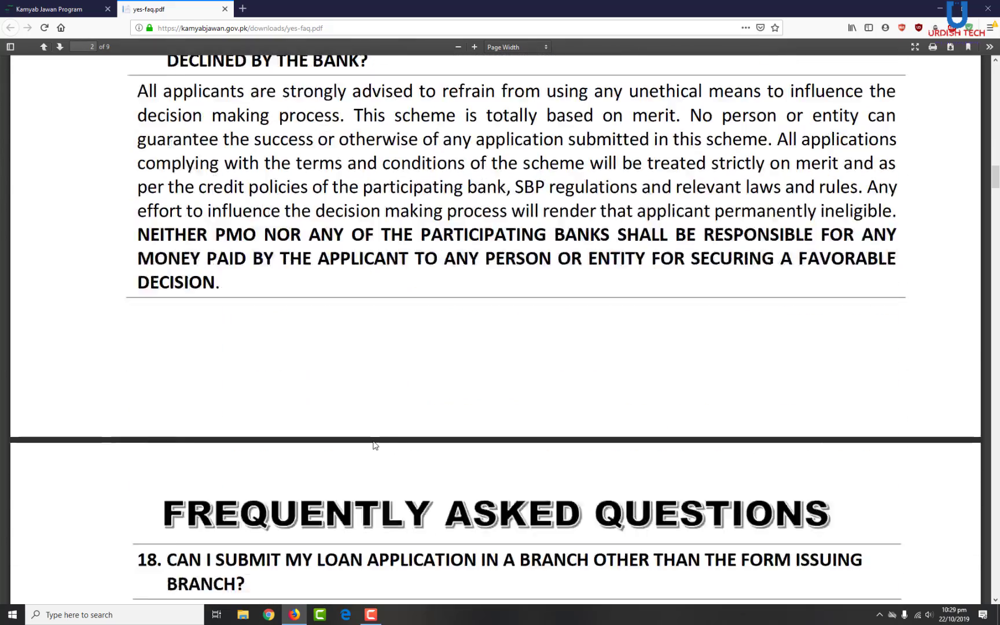
{"action": "scroll", "coordinate": [375, 445], "scroll_direction": "down", "scroll_amount": 7}
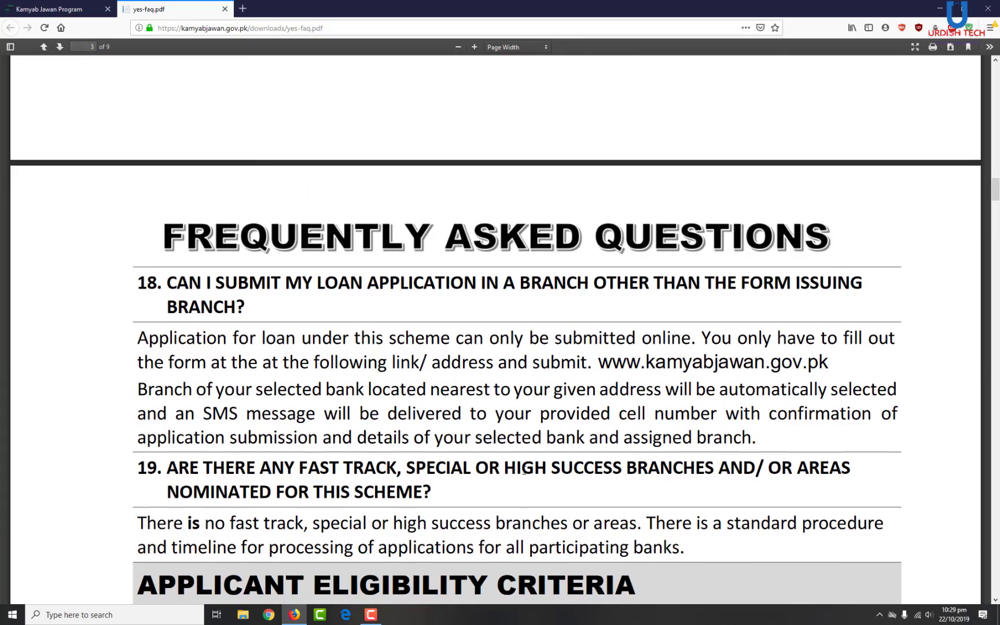
- Move past the eligibility and business questions on pages 3–4 to question 43 on page 5
{"action": "scroll", "coordinate": [505, 510], "scroll_direction": "down", "scroll_amount": 8}
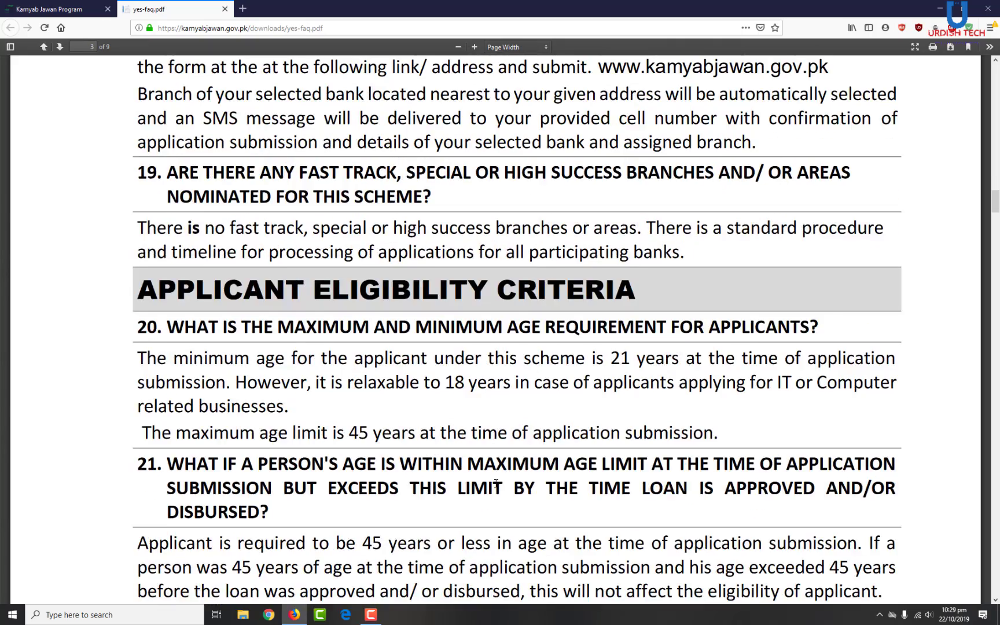
{"action": "scroll", "coordinate": [496, 483], "scroll_direction": "down", "scroll_amount": 4}
{"action": "scroll", "coordinate": [444, 463], "scroll_direction": "down", "scroll_amount": 6}
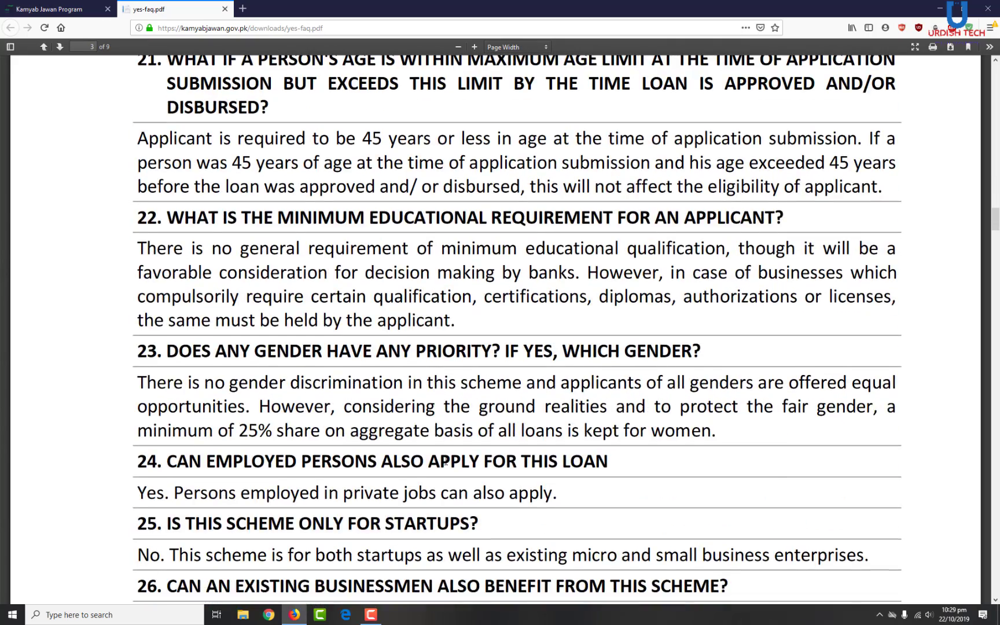
{"action": "scroll", "coordinate": [445, 463], "scroll_direction": "down", "scroll_amount": 6}
{"action": "scroll", "coordinate": [293, 244], "scroll_direction": "up", "scroll_amount": 6}
{"action": "left_click", "coordinate": [465, 322]}
{"action": "left_click", "coordinate": [140, 249]}
{"action": "scroll", "coordinate": [125, 261], "scroll_direction": "down", "scroll_amount": 5}
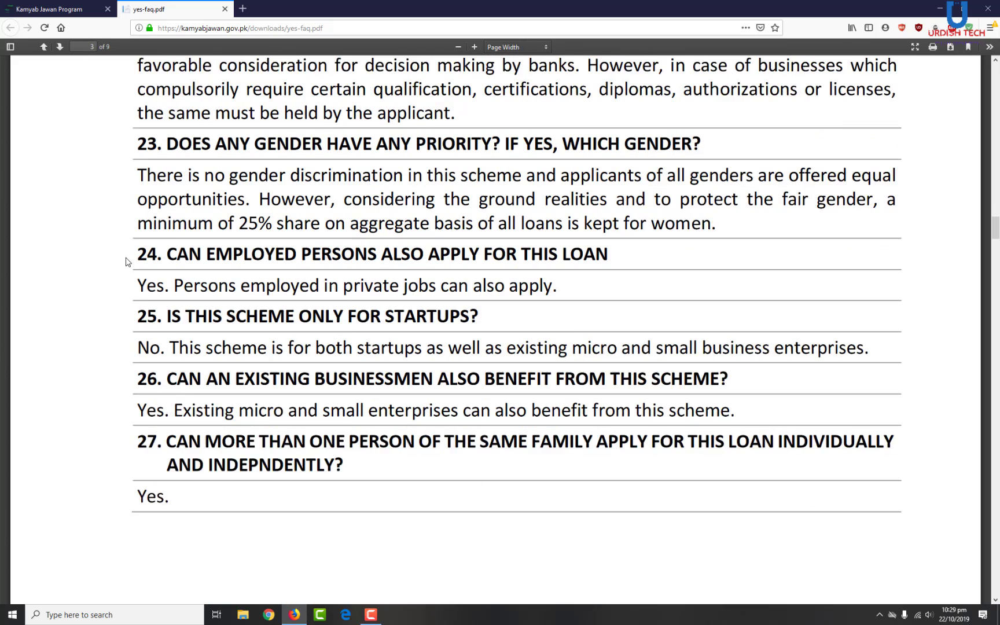
{"action": "scroll", "coordinate": [133, 269], "scroll_direction": "down", "scroll_amount": 7}
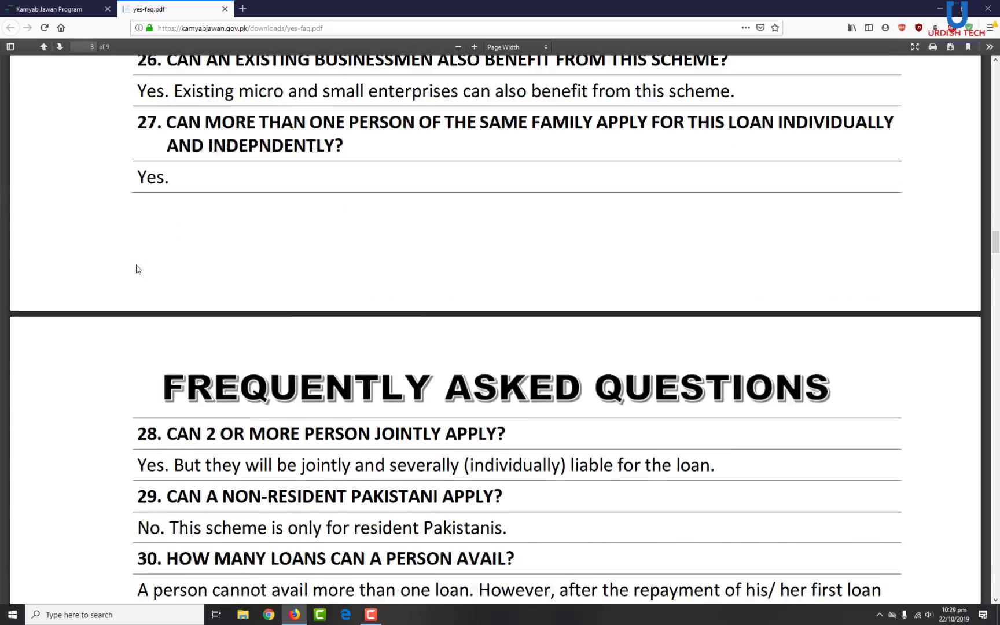
{"action": "scroll", "coordinate": [139, 273], "scroll_direction": "down", "scroll_amount": 15}
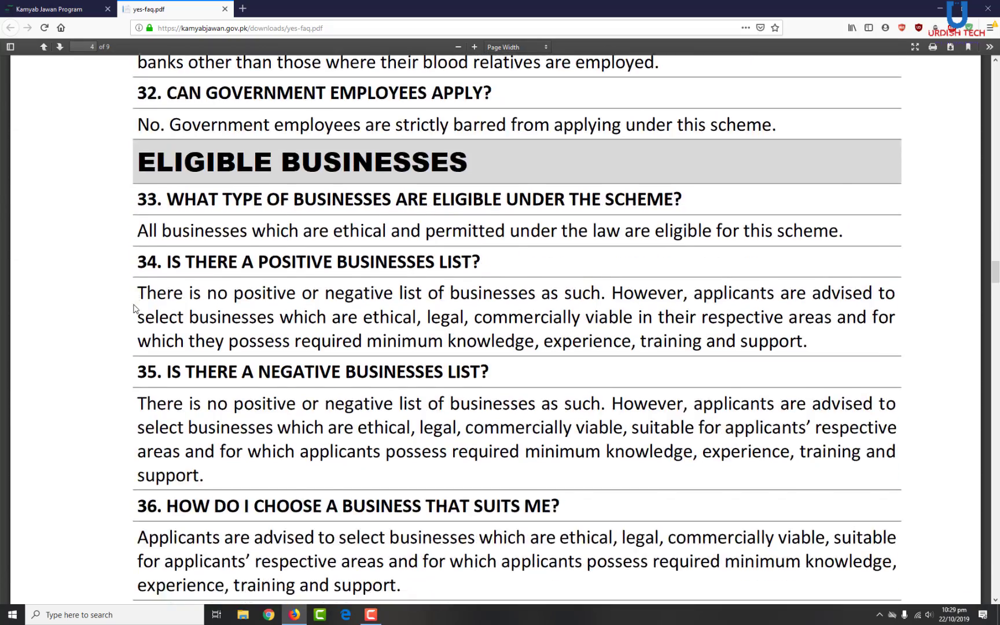
{"action": "scroll", "coordinate": [136, 313], "scroll_direction": "down", "scroll_amount": 15}
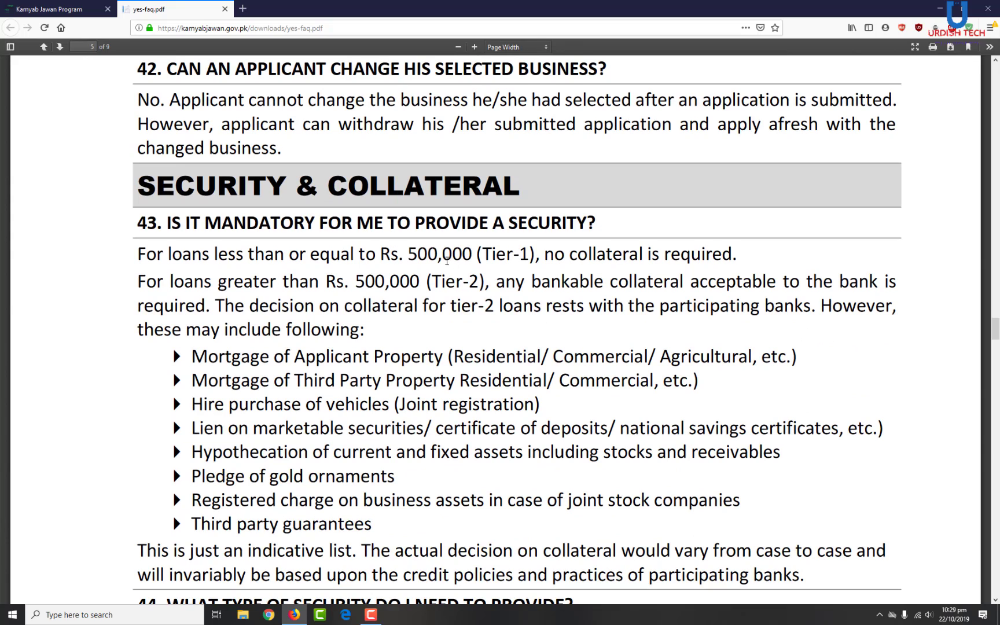
- Highlight the Rs. 500,000 Tier-1 and Tier-2 amounts in question 43, then continue to question 44
{"action": "left_click_drag", "start_coordinate": [409, 256], "coordinate": [530, 256]}
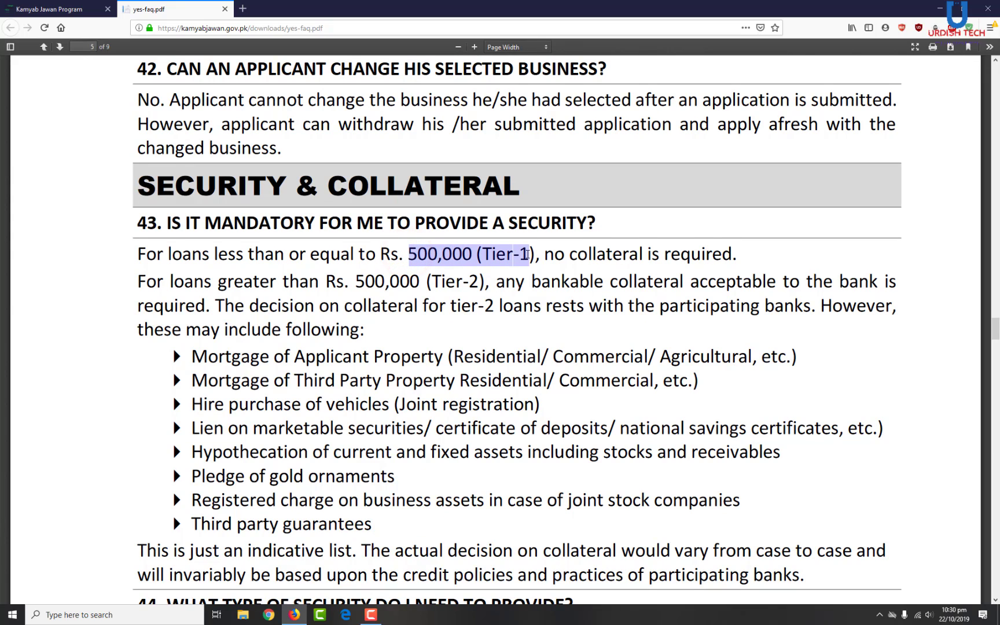
{"action": "left_click", "coordinate": [379, 331]}
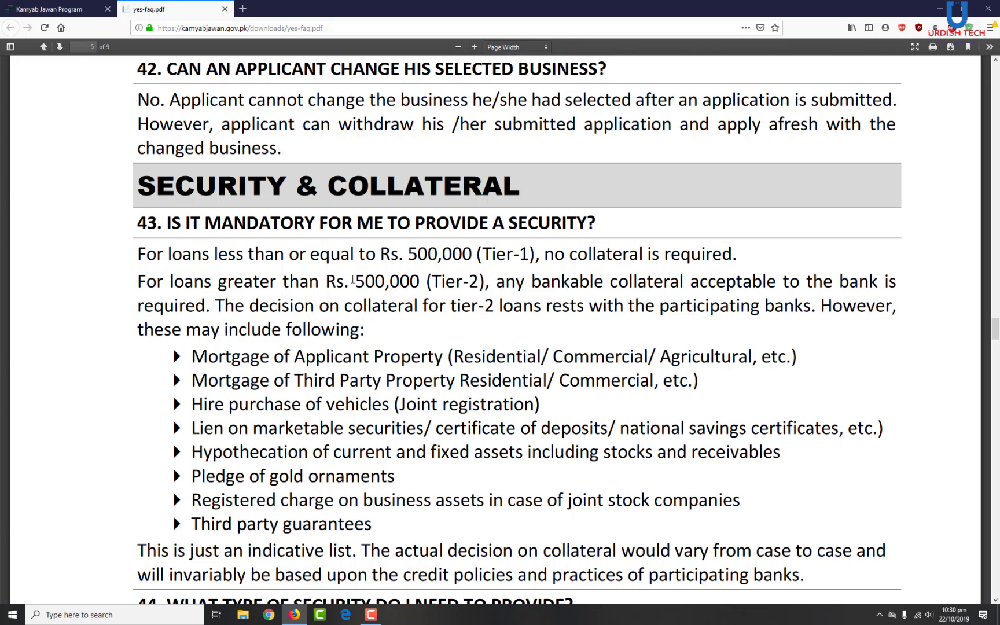
{"action": "left_click_drag", "start_coordinate": [351, 280], "coordinate": [483, 282]}
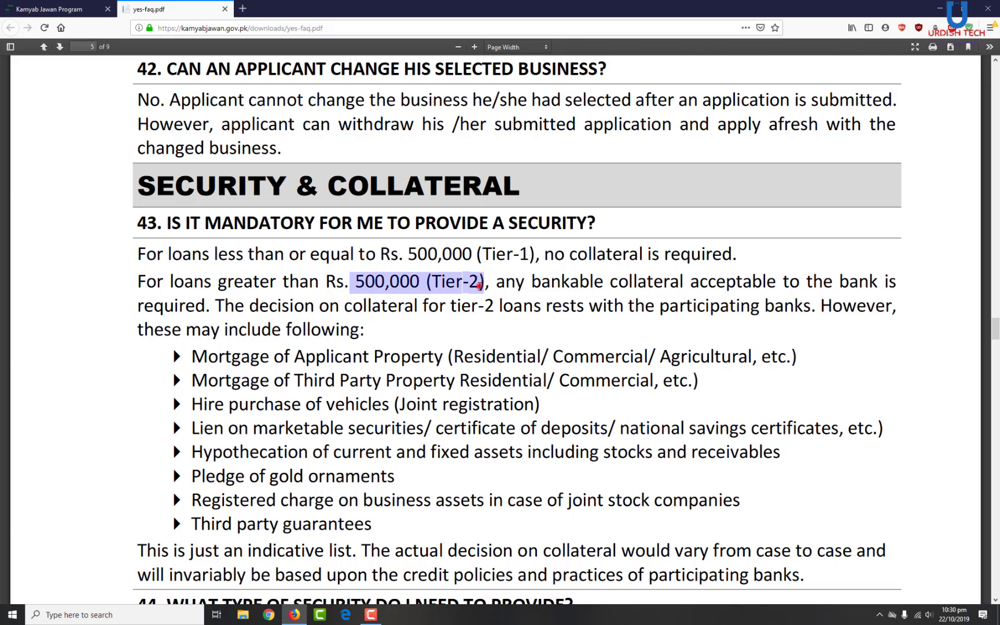
{"action": "left_click", "coordinate": [479, 284]}
{"action": "left_click", "coordinate": [388, 335]}
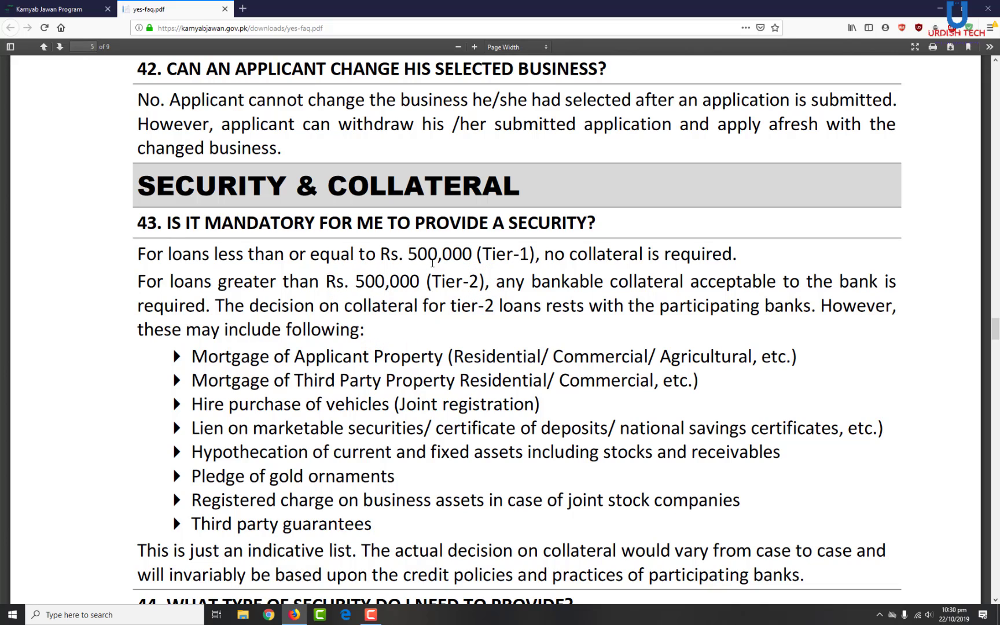
{"action": "left_click_drag", "start_coordinate": [411, 253], "coordinate": [471, 254]}
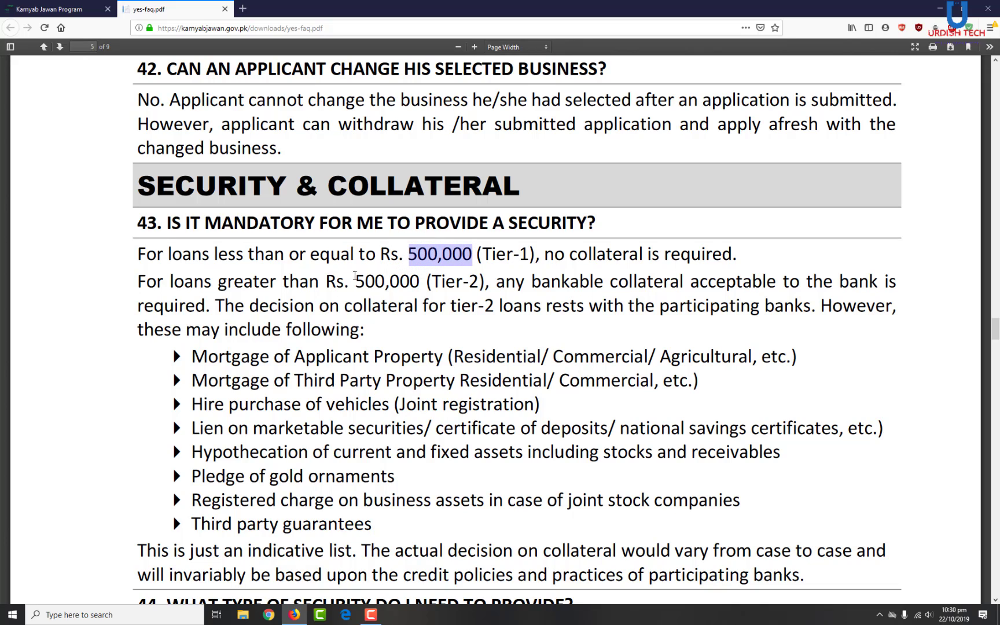
{"action": "left_click_drag", "start_coordinate": [356, 281], "coordinate": [420, 281]}
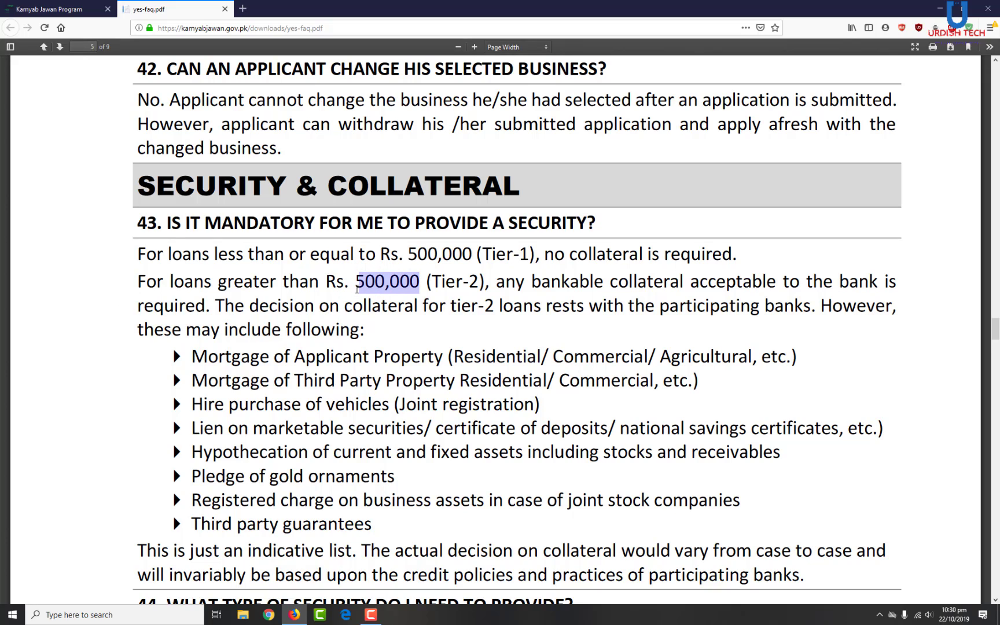
{"action": "left_click_drag", "start_coordinate": [356, 282], "coordinate": [419, 281]}
{"action": "left_click", "coordinate": [401, 330]}
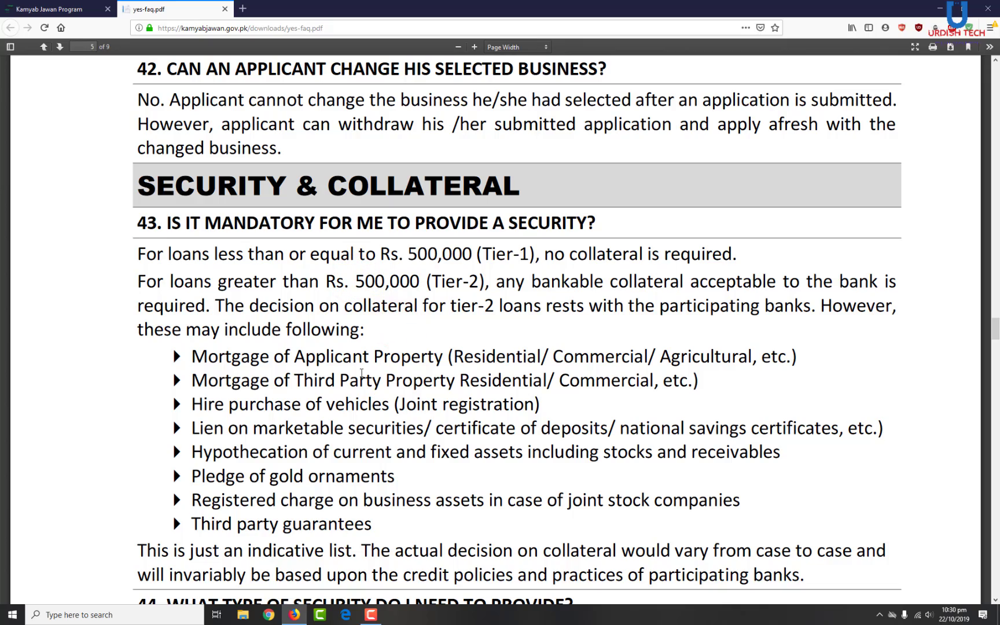
{"action": "scroll", "coordinate": [468, 398], "scroll_direction": "down", "scroll_amount": 12}
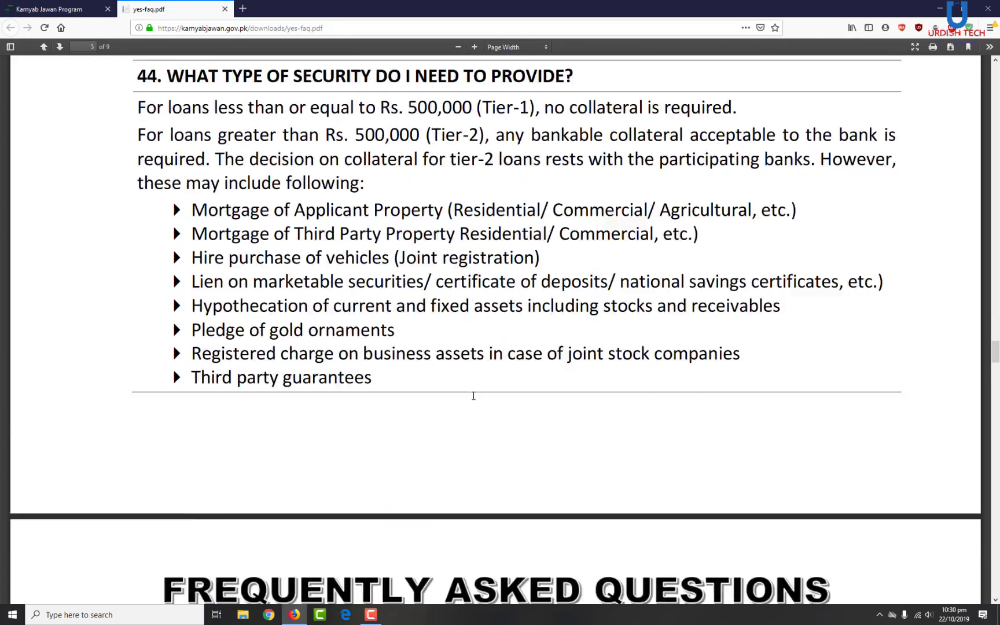
- Read through the guarantor answers starting from question 45
{"action": "scroll", "coordinate": [473, 399], "scroll_direction": "up", "scroll_amount": 6}
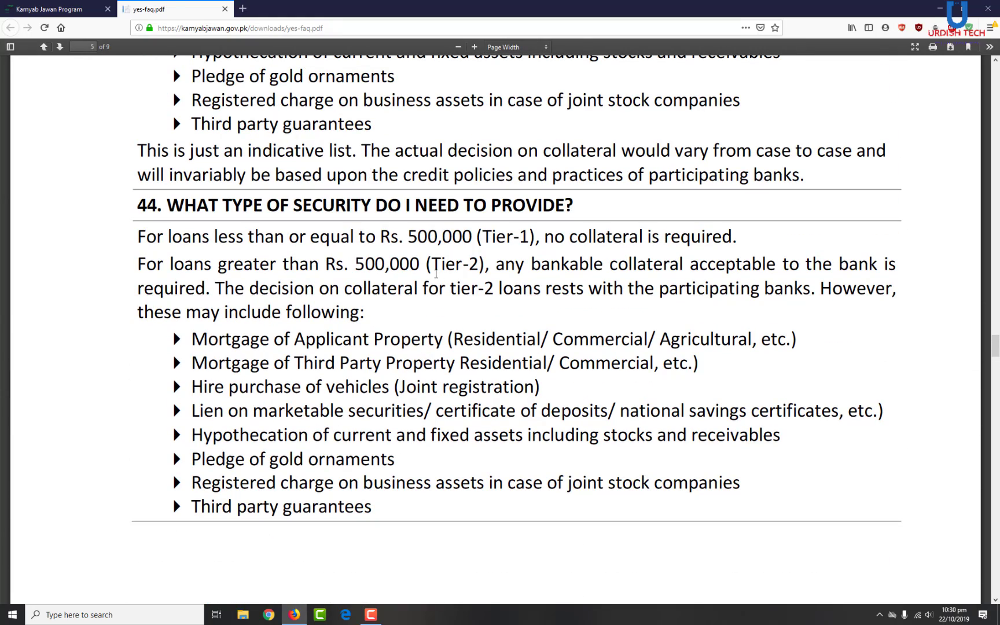
{"action": "scroll", "coordinate": [429, 267], "scroll_direction": "down", "scroll_amount": 4}
{"action": "scroll", "coordinate": [424, 278], "scroll_direction": "up", "scroll_amount": 4}
{"action": "scroll", "coordinate": [393, 415], "scroll_direction": "down", "scroll_amount": 1}
{"action": "scroll", "coordinate": [393, 415], "scroll_direction": "down", "scroll_amount": 5}
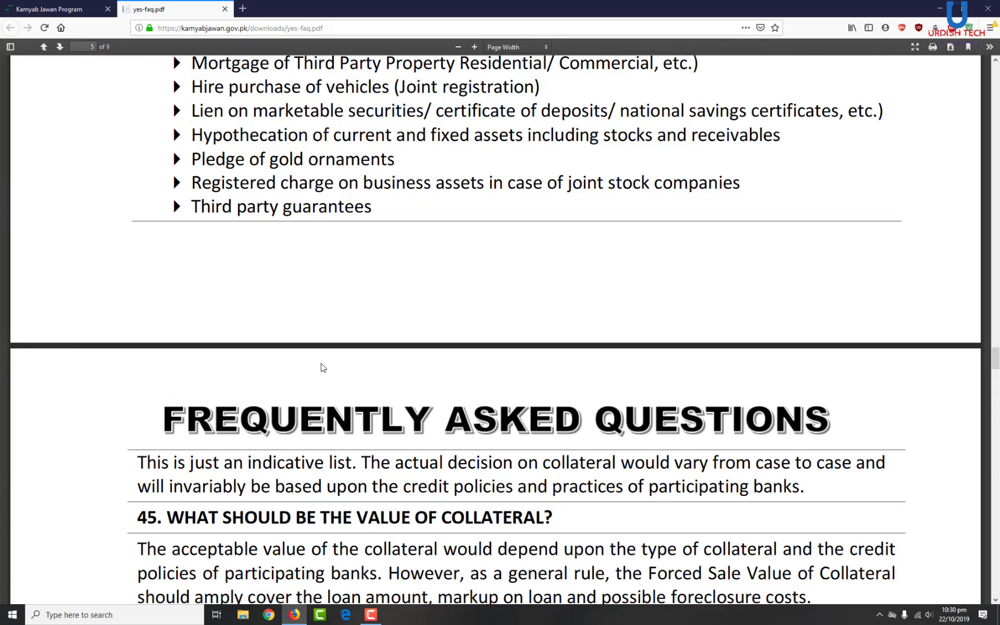
{"action": "scroll", "coordinate": [323, 368], "scroll_direction": "down", "scroll_amount": 9}
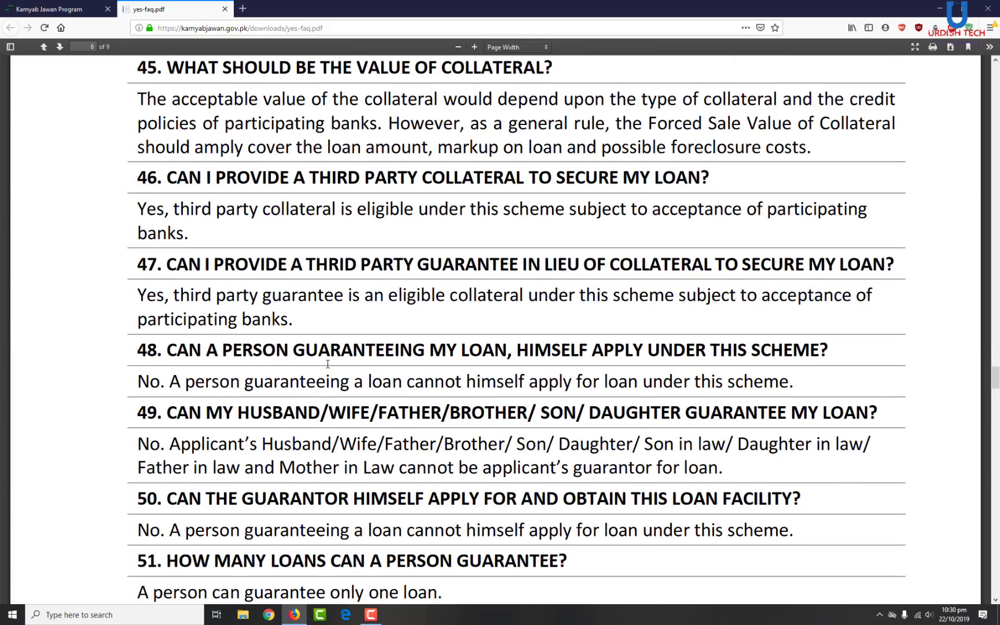
{"action": "scroll", "coordinate": [328, 368], "scroll_direction": "down", "scroll_amount": 4}
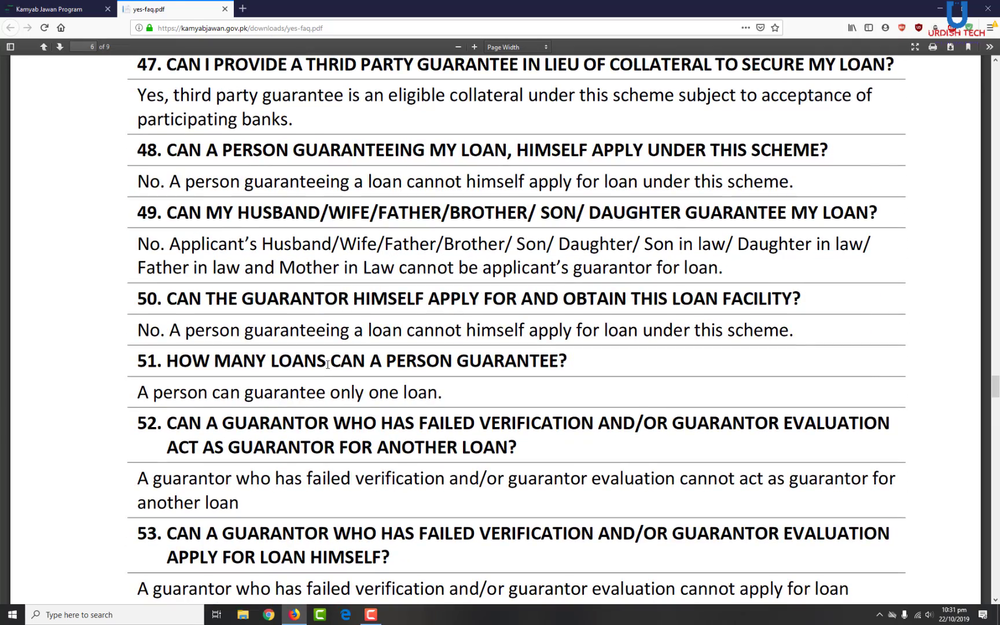
{"action": "scroll", "coordinate": [414, 388], "scroll_direction": "down", "scroll_amount": 3}
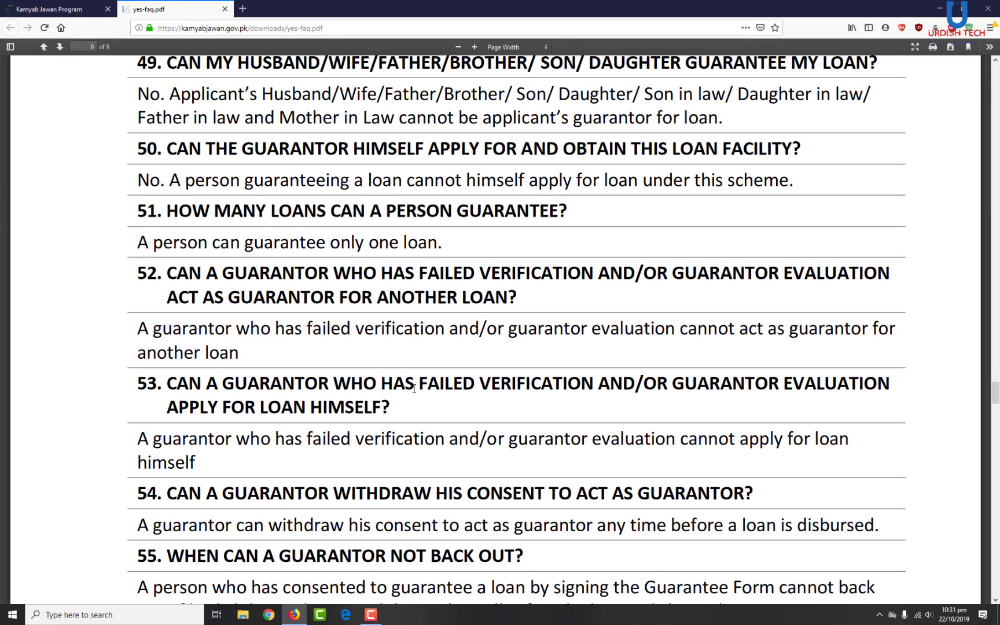
- Select a line on the loan-terms page and read on to question 67 on grace-period payments
{"action": "left_click_drag", "start_coordinate": [446, 247], "coordinate": [432, 248]}
{"action": "left_click_drag", "start_coordinate": [135, 242], "coordinate": [485, 248]}
{"action": "scroll", "coordinate": [375, 405], "scroll_direction": "down", "scroll_amount": 8}
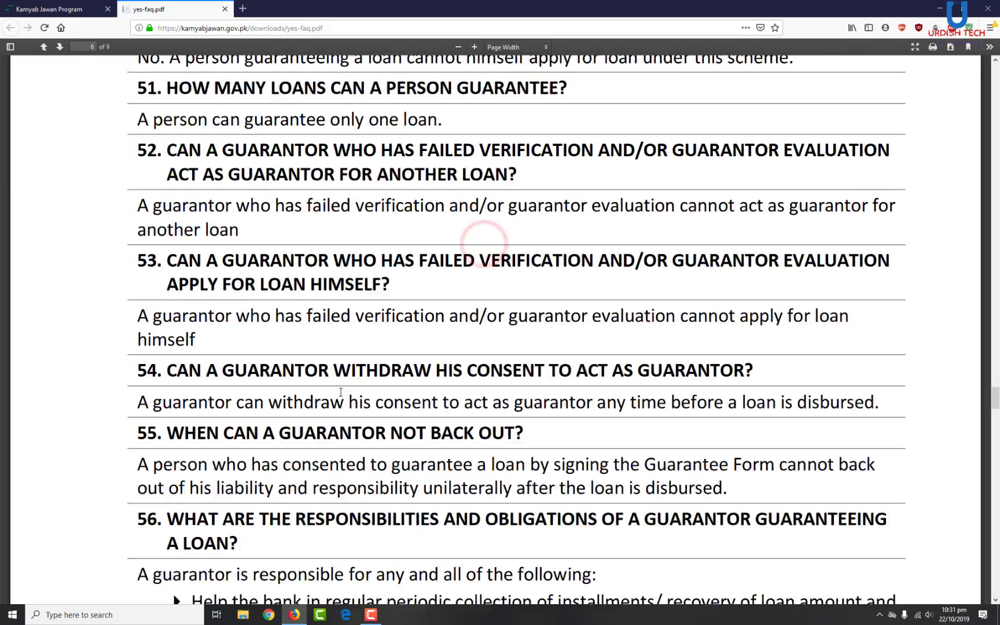
{"action": "scroll", "coordinate": [343, 394], "scroll_direction": "down", "scroll_amount": 10}
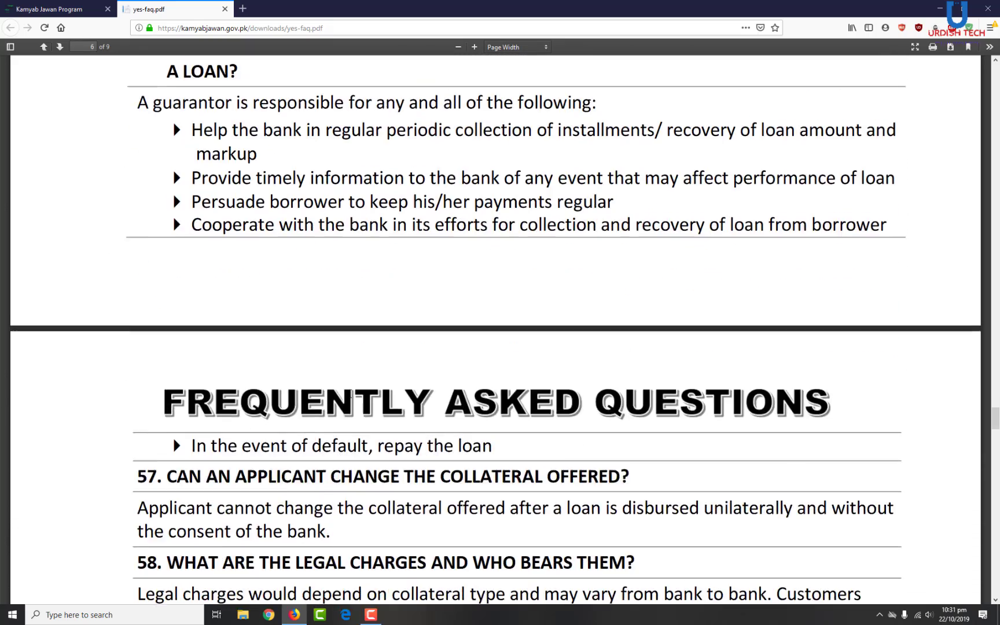
{"action": "scroll", "coordinate": [374, 403], "scroll_direction": "down", "scroll_amount": 10}
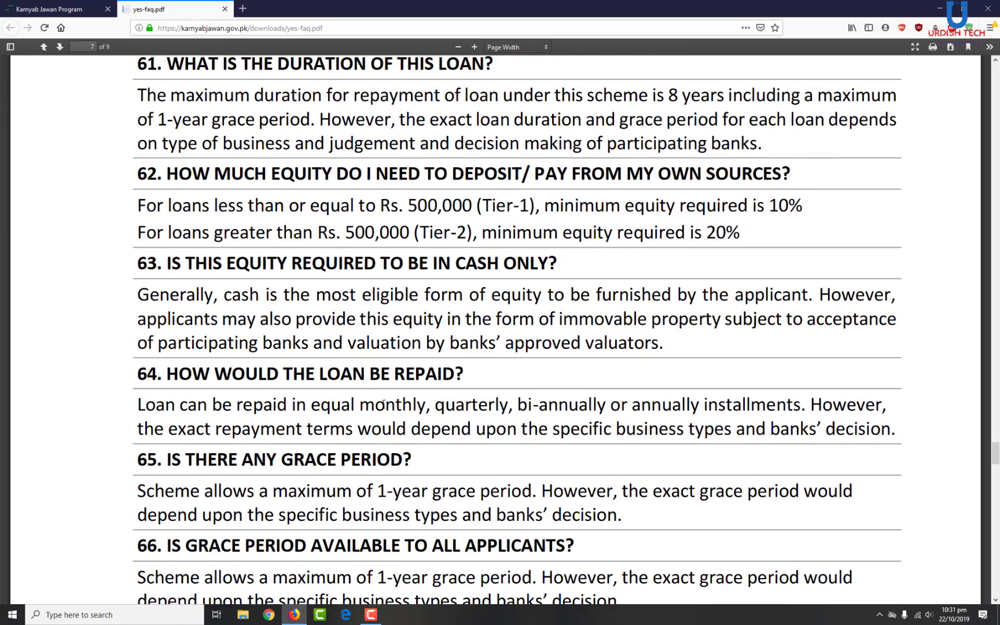
{"action": "scroll", "coordinate": [356, 364], "scroll_direction": "down", "scroll_amount": 8}
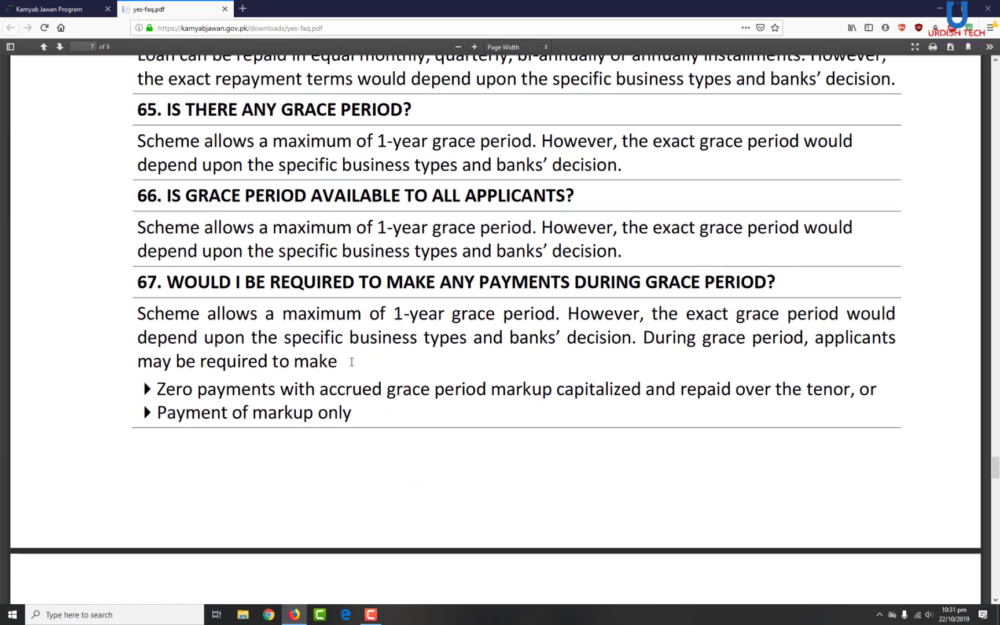
{"action": "scroll", "coordinate": [377, 251], "scroll_direction": "down", "scroll_amount": 2}
- Return to the Kamyab Jawan form tab and close the yes-faq.pdf tab
{"action": "left_click", "coordinate": [58, 8]}
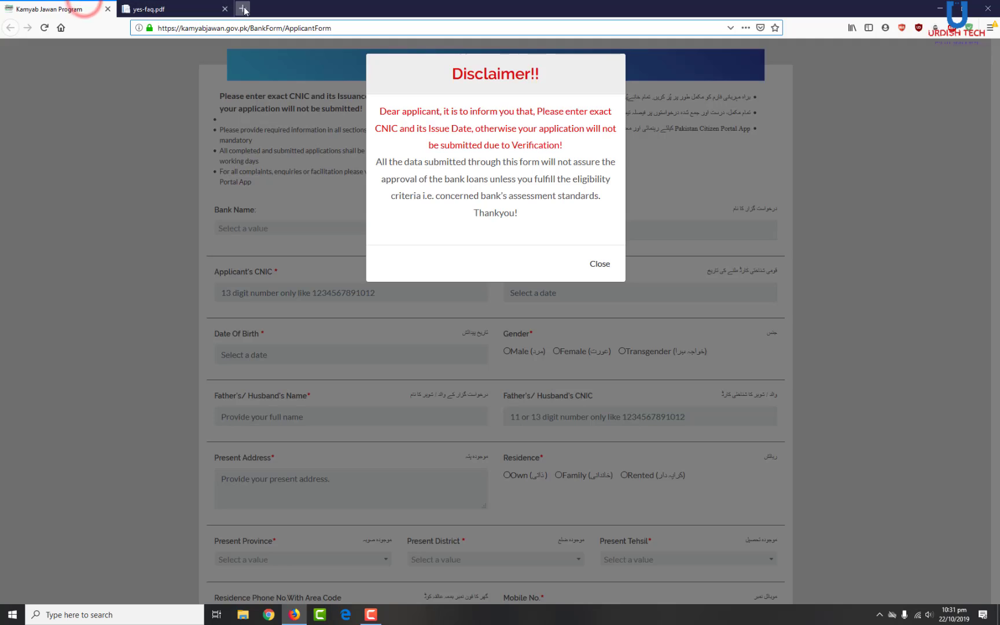
{"action": "left_click", "coordinate": [224, 9]}
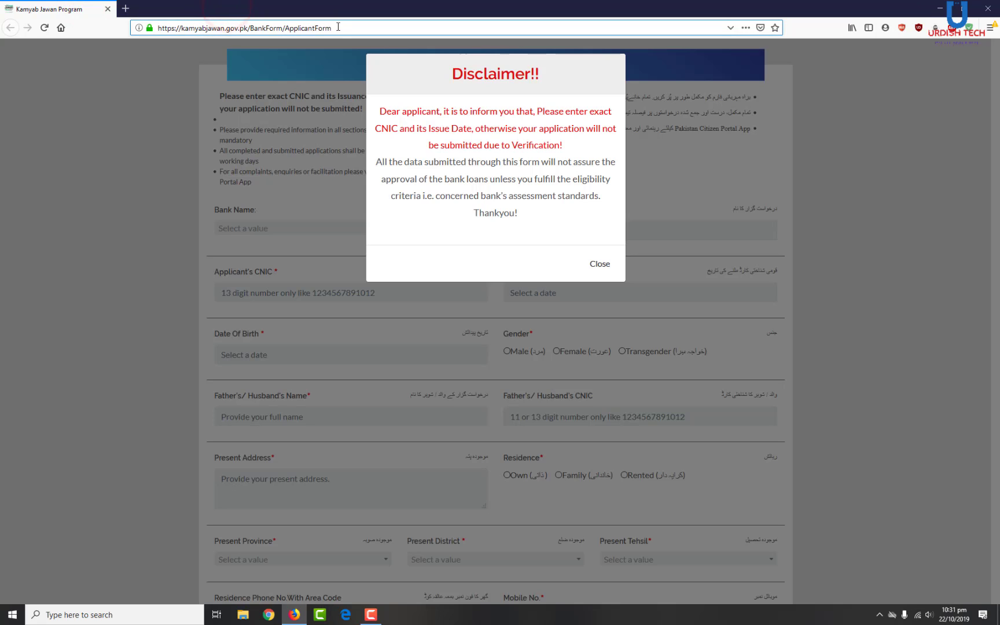
{"action": "left_click_drag", "start_coordinate": [337, 27], "coordinate": [136, 20]}
{"action": "left_click", "coordinate": [355, 25]}
- Dismiss the Disclaimer and show the Bank Name list of three banks
{"action": "left_click", "coordinate": [601, 265]}
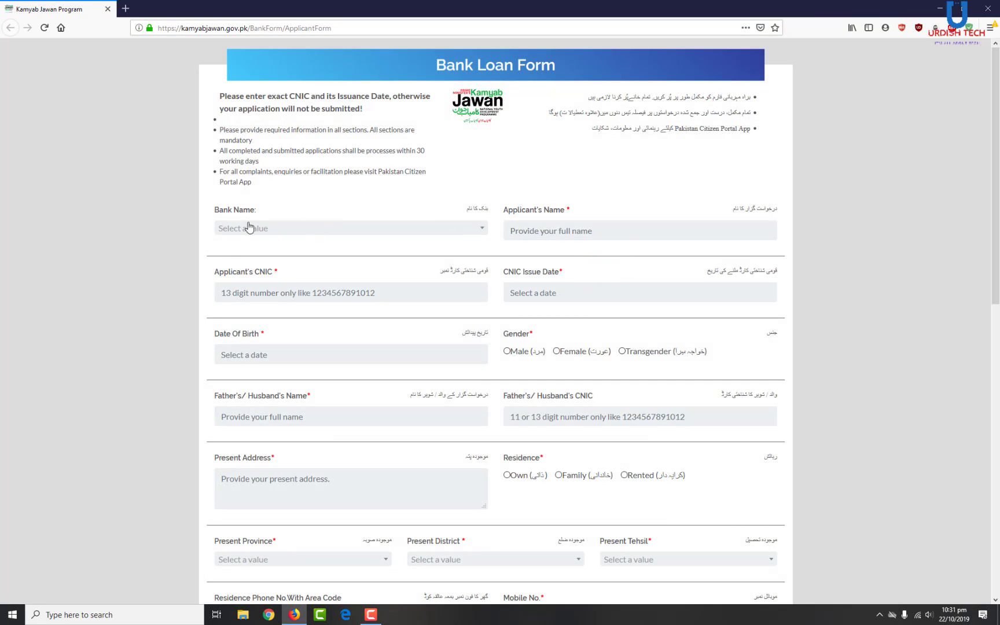
{"action": "left_click", "coordinate": [475, 233]}
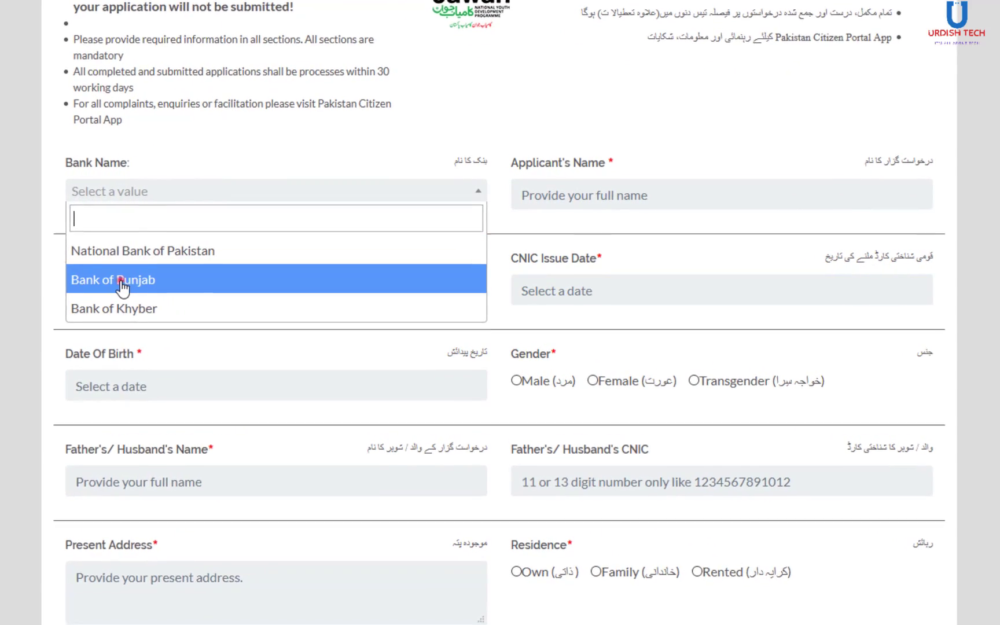
- Choose Bank of Punjab, enter the applicant's name and begin the CNIC number
{"action": "left_click", "coordinate": [123, 280]}
{"action": "left_click", "coordinate": [604, 193]}
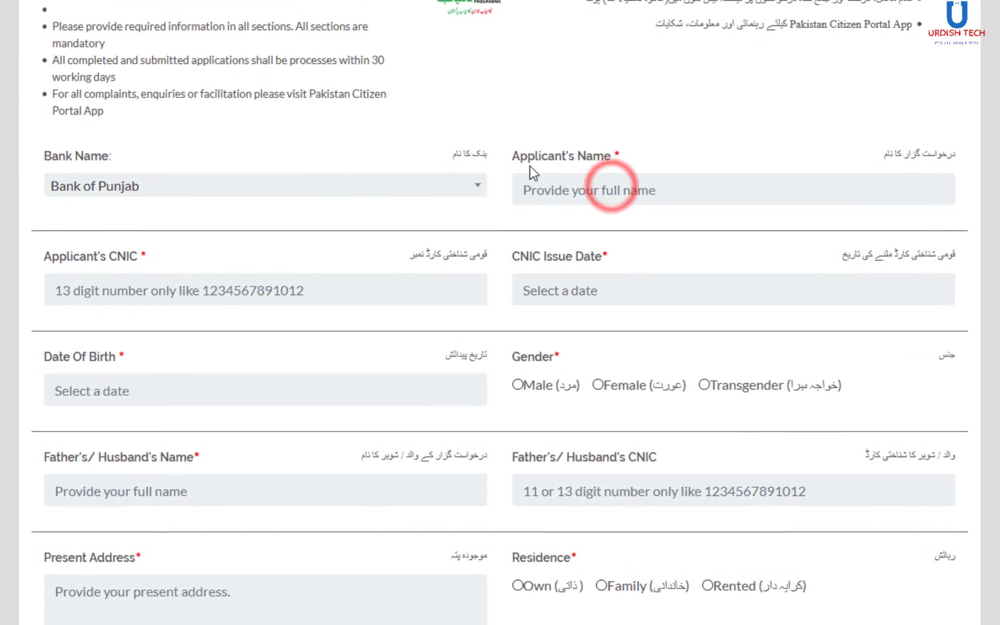
{"action": "double_click", "coordinate": [515, 158]}
{"action": "left_click", "coordinate": [632, 180]}
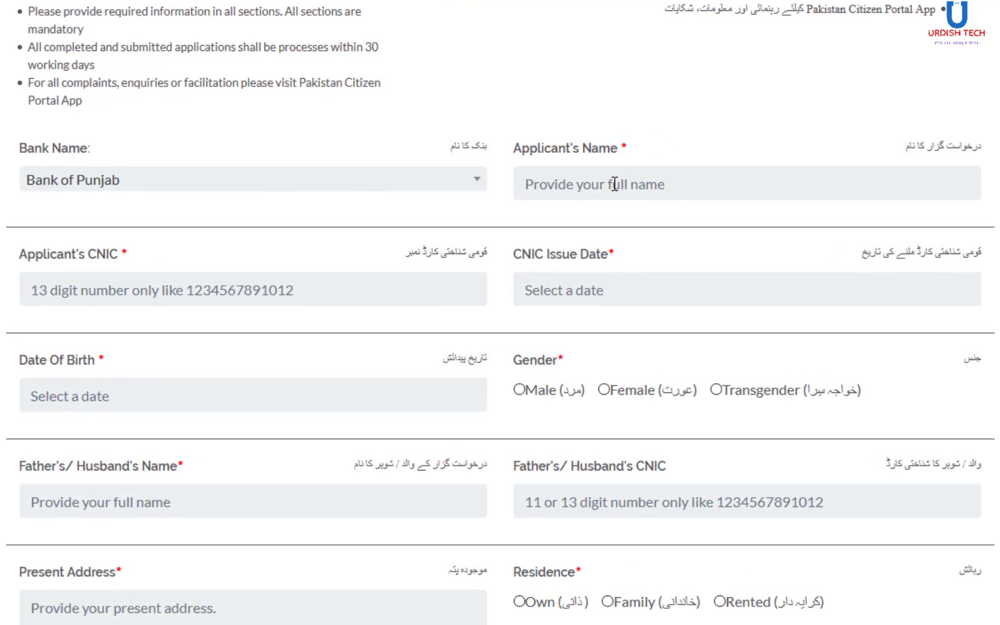
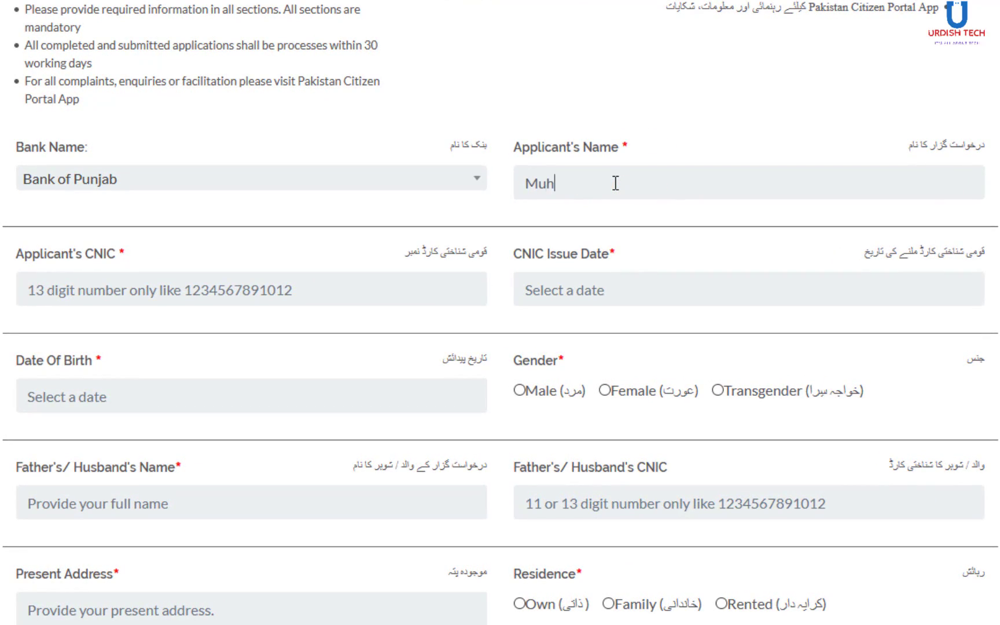
{"action": "left_click", "coordinate": [347, 289]}
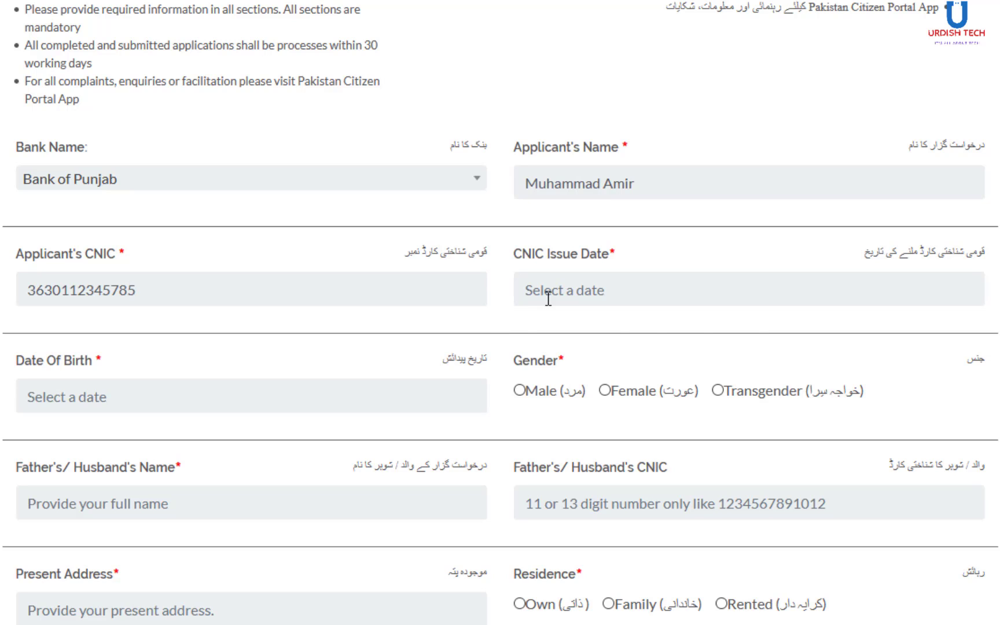
- Set the CNIC Issue Date to 13 October 2015
{"action": "left_click", "coordinate": [548, 296]}
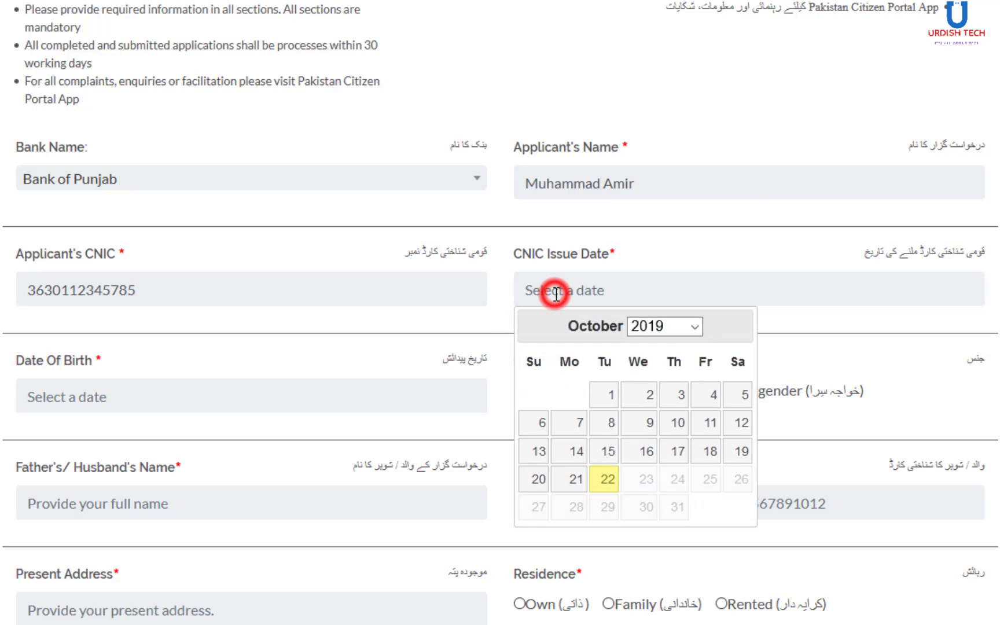
{"action": "left_click", "coordinate": [694, 326]}
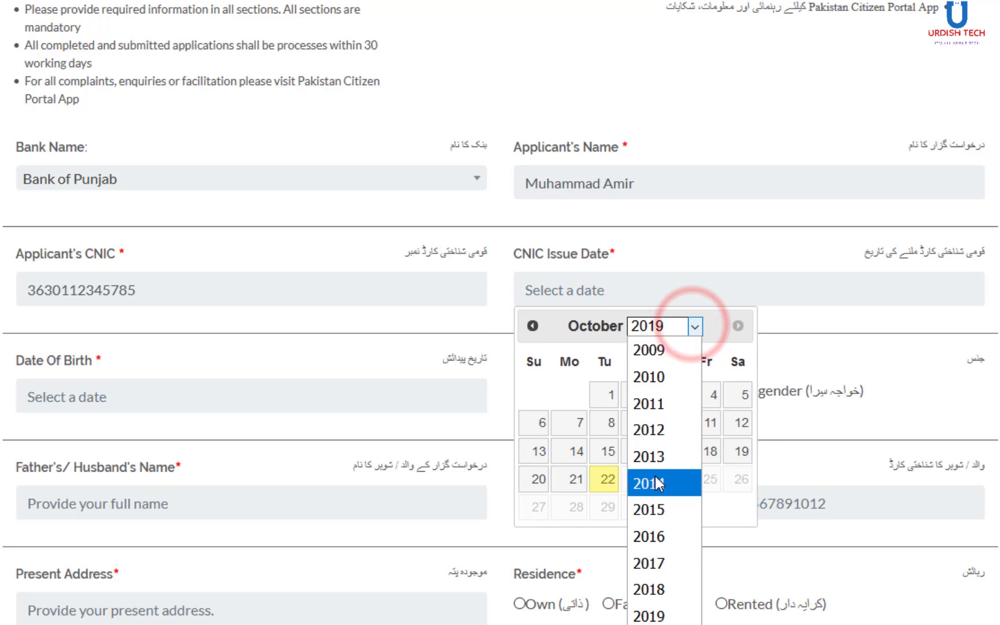
{"action": "left_click", "coordinate": [657, 501]}
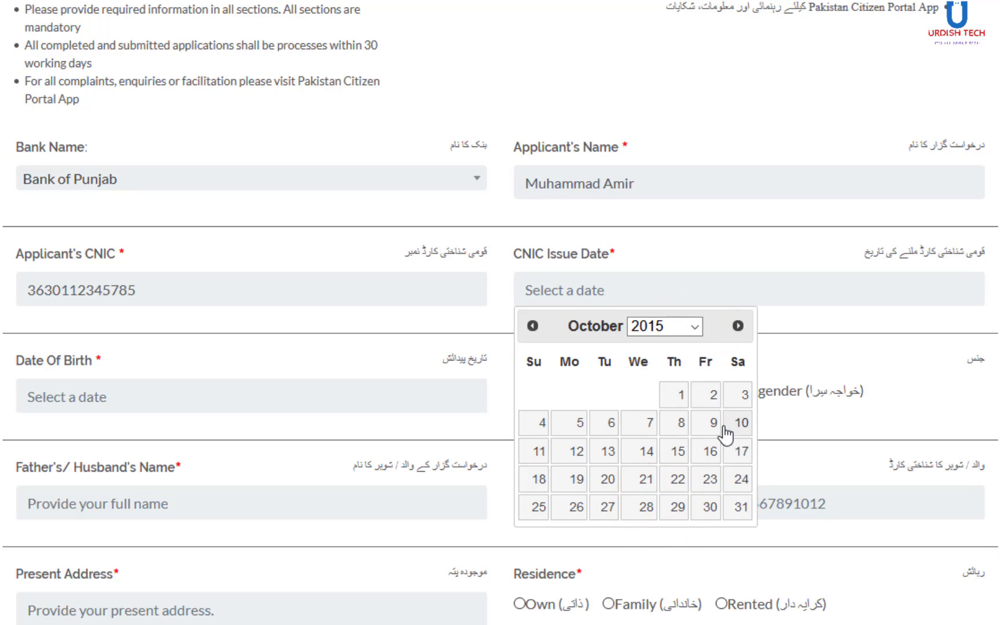
{"action": "left_click", "coordinate": [603, 449]}
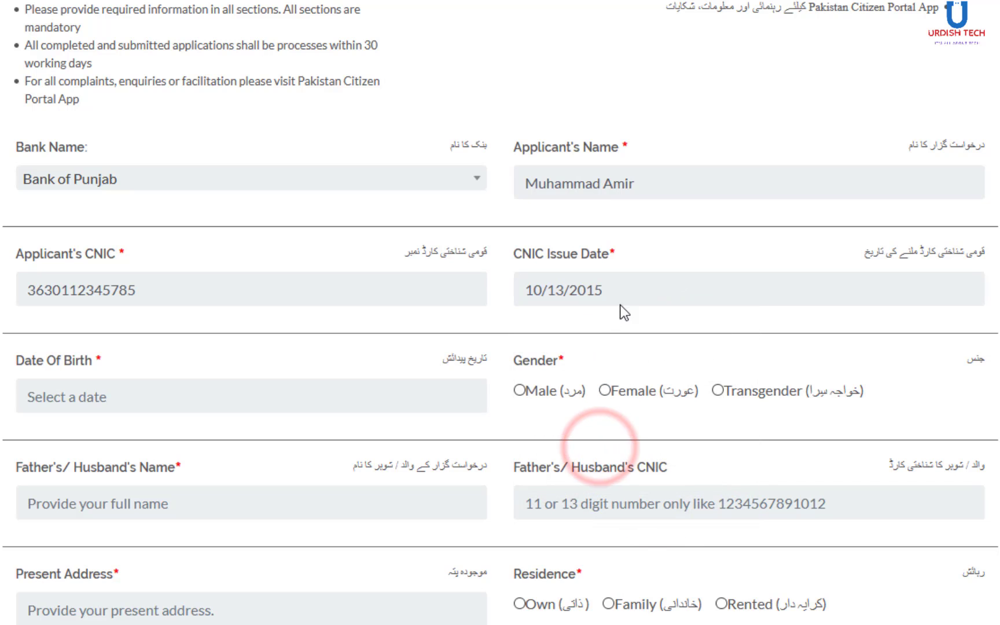
{"action": "left_click", "coordinate": [238, 397]}
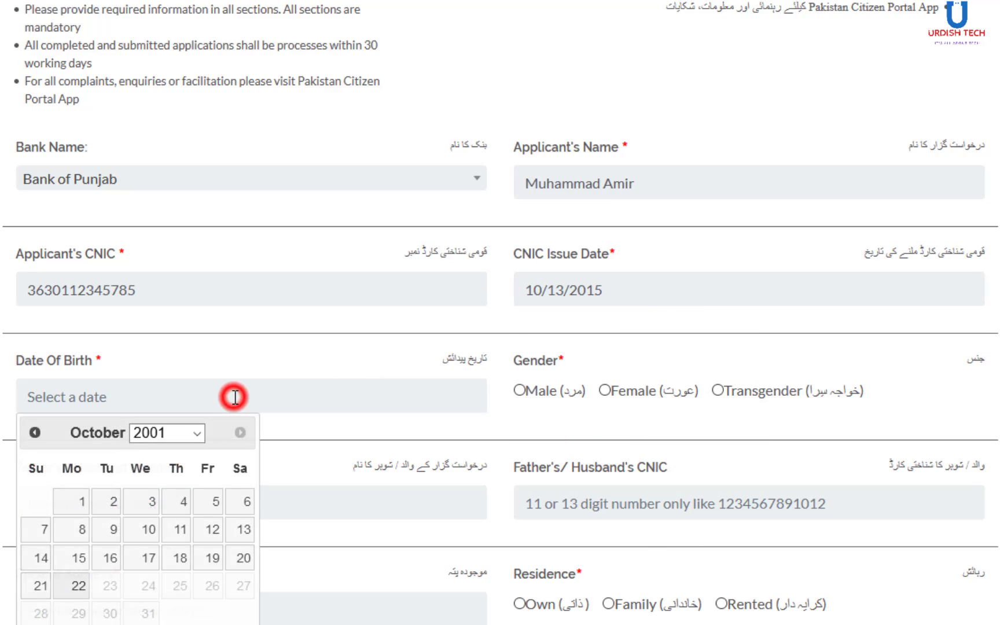
{"action": "left_click", "coordinate": [197, 433]}
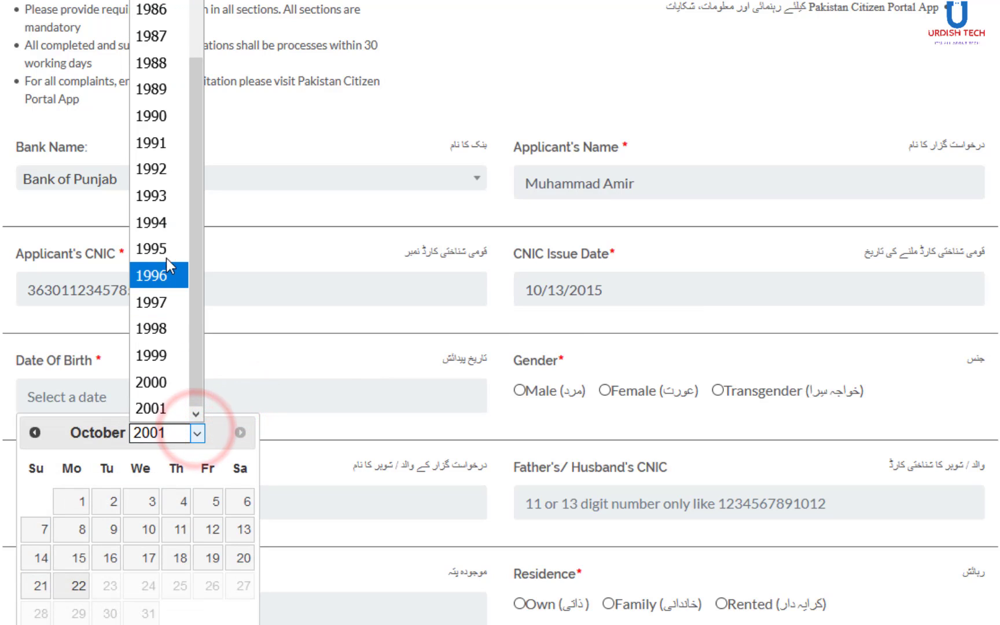
{"action": "left_click", "coordinate": [171, 327]}
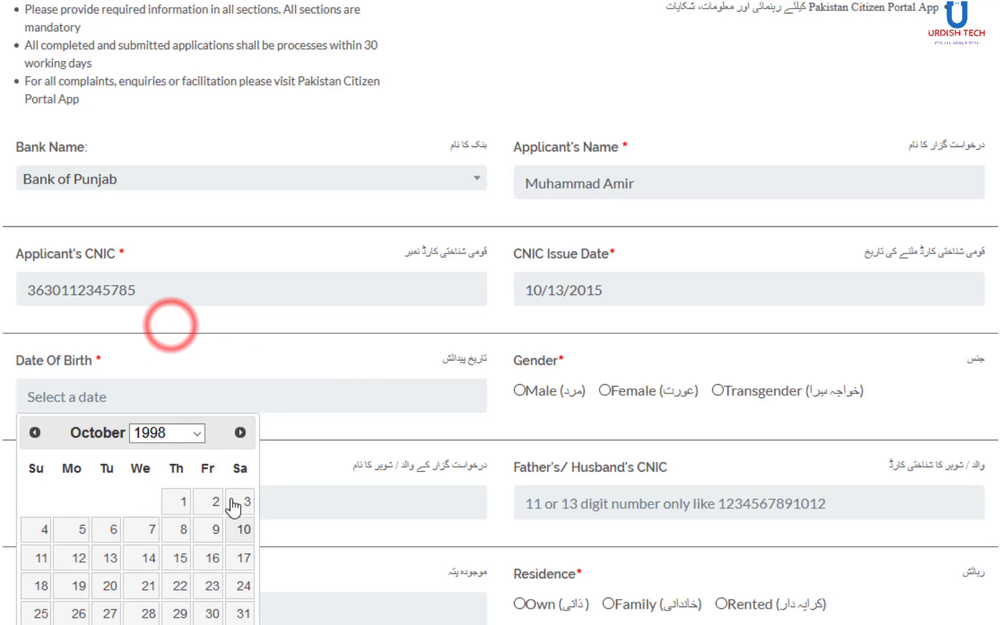
{"action": "left_click", "coordinate": [35, 431]}
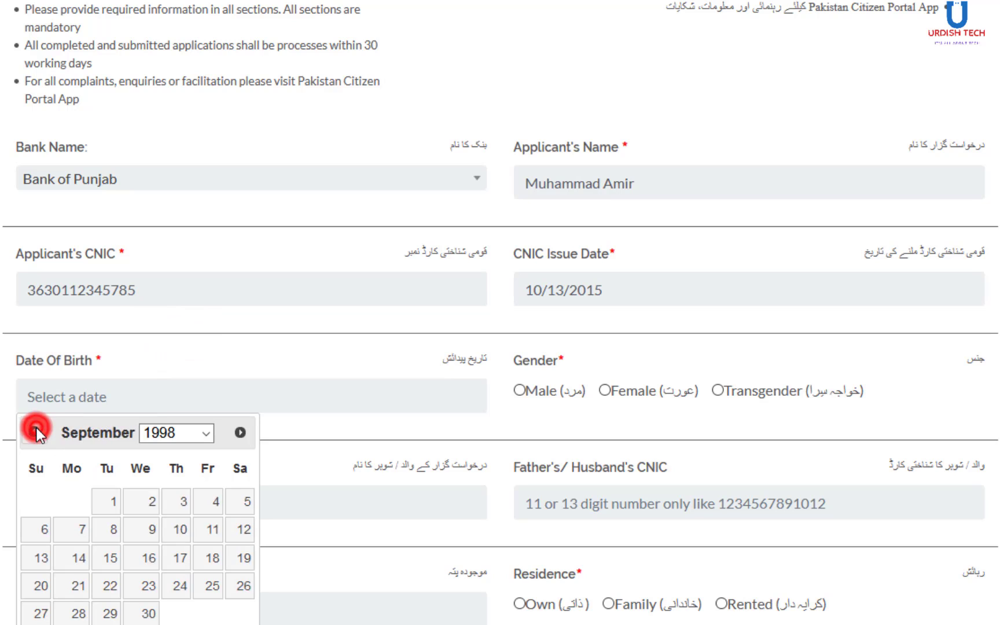
{"action": "left_click", "coordinate": [35, 432]}
{"action": "left_click", "coordinate": [36, 431]}
{"action": "left_click", "coordinate": [35, 431]}
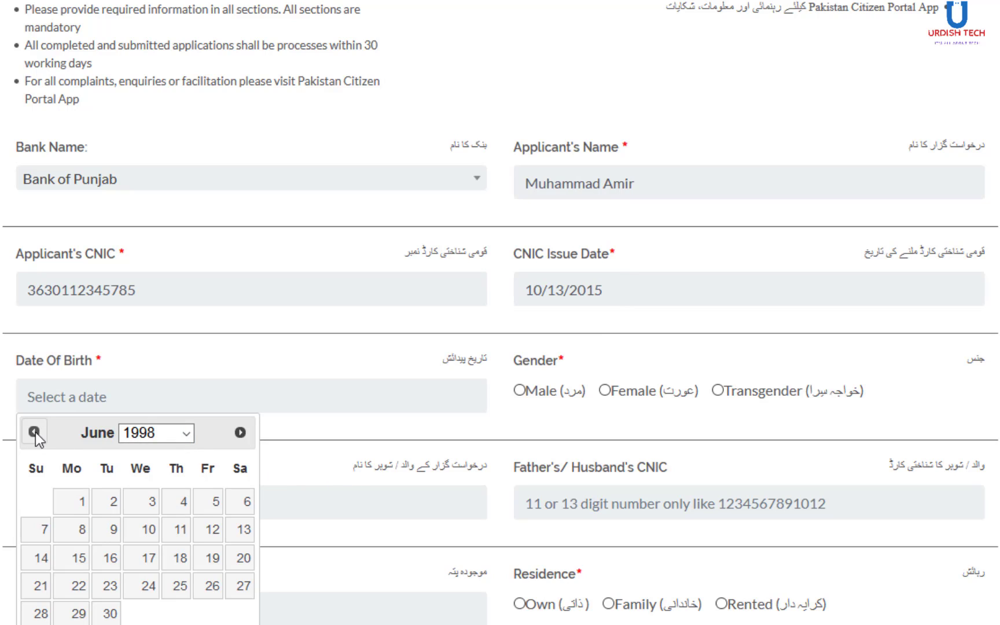
{"action": "left_click", "coordinate": [242, 431]}
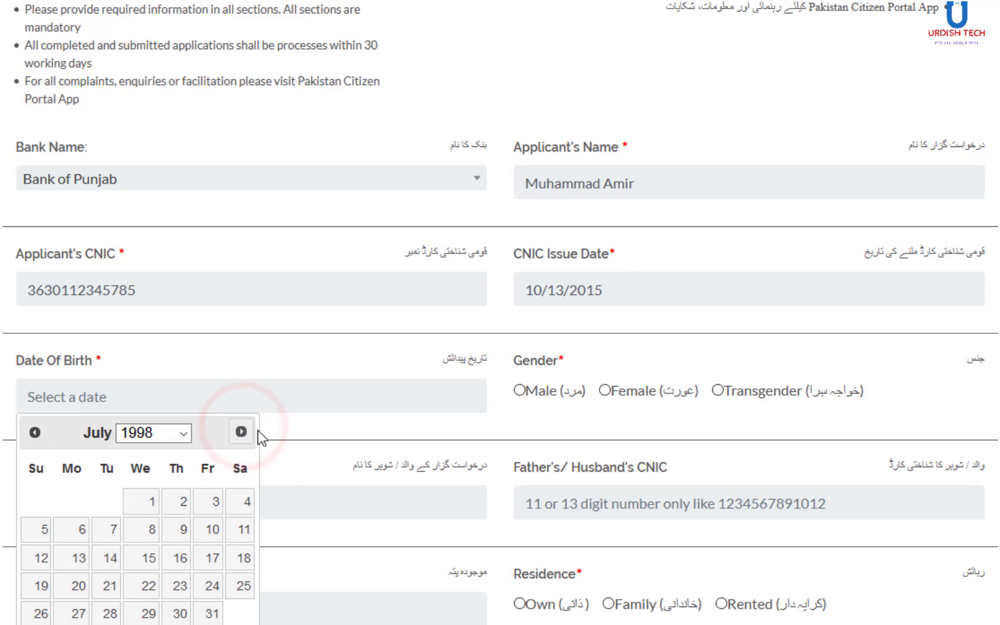
{"action": "left_click", "coordinate": [242, 432]}
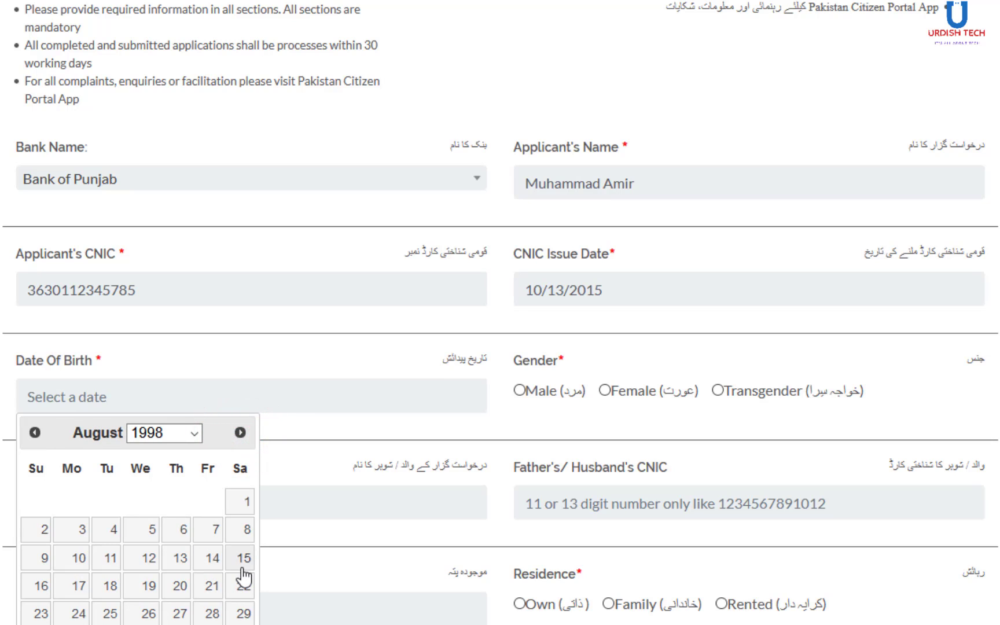
{"action": "left_click", "coordinate": [240, 530]}
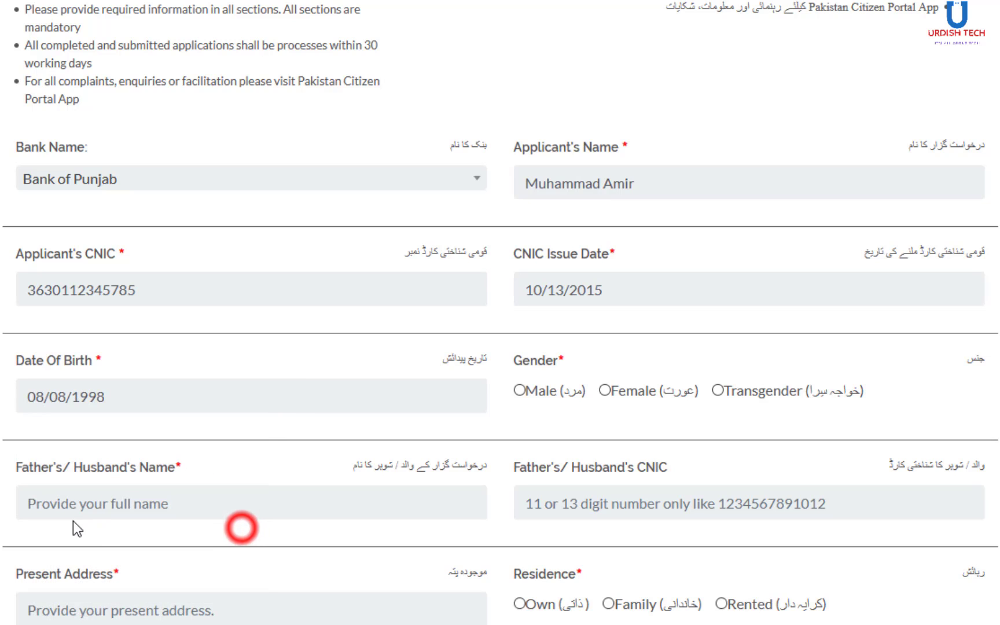
{"action": "left_click", "coordinate": [520, 391]}
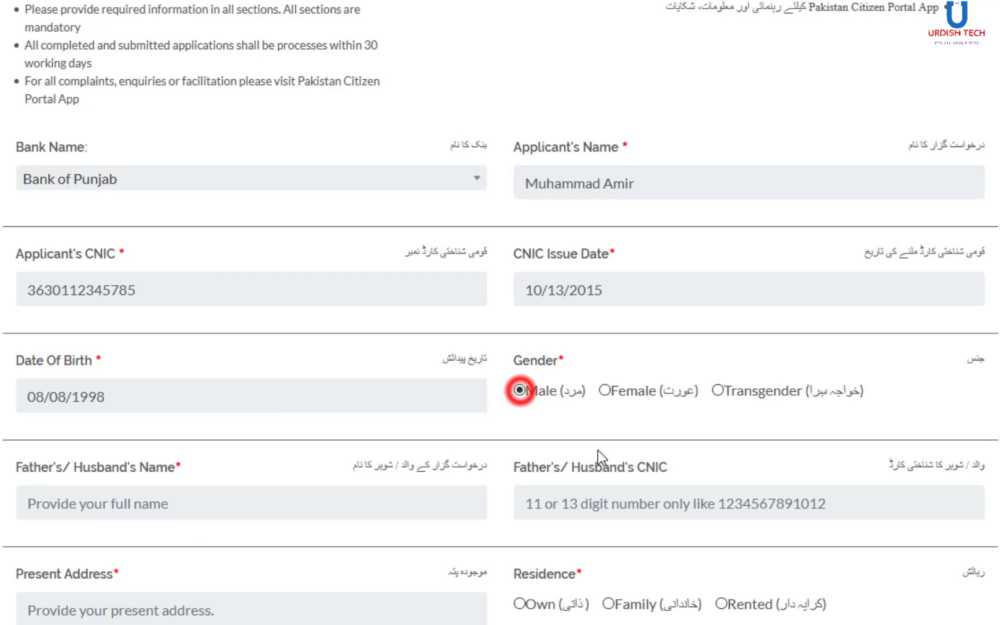
- Enter the father's/husband's name and 13-digit CNIC, then begin the present address
{"action": "scroll", "coordinate": [420, 605], "scroll_direction": "down", "scroll_amount": 5}
{"action": "left_click", "coordinate": [244, 140]}
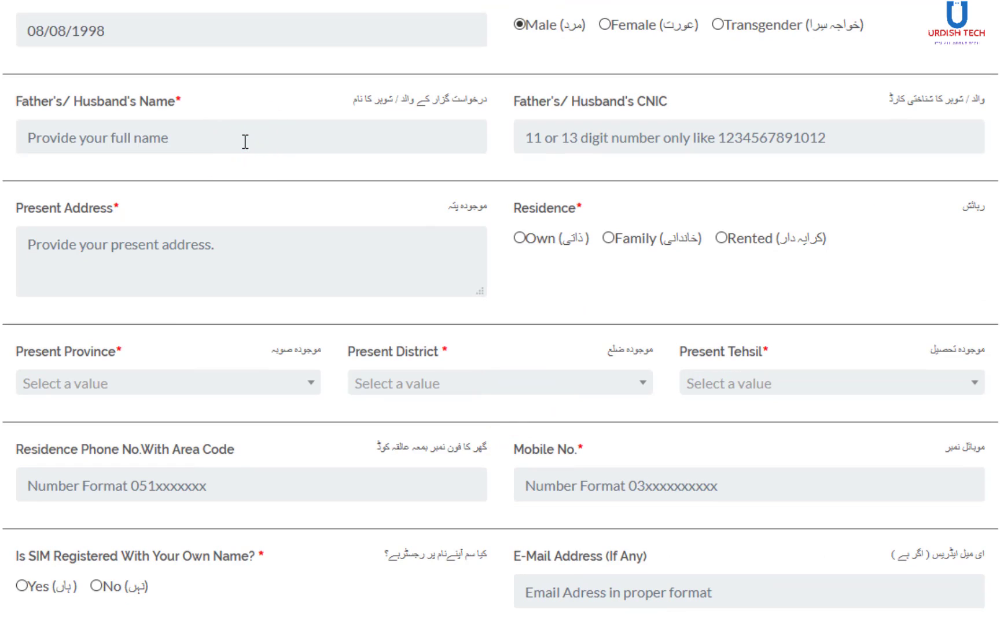
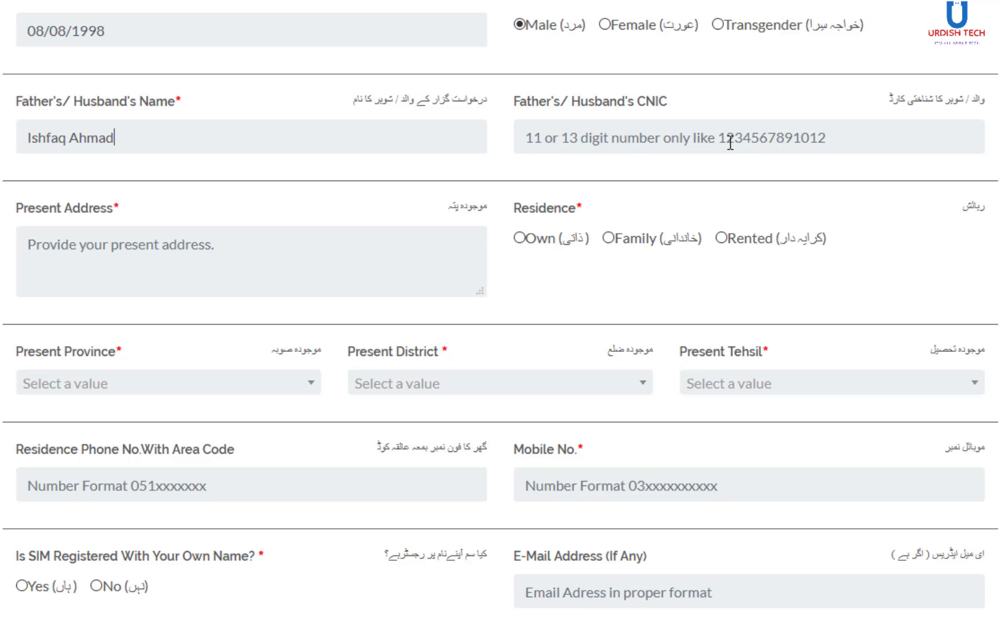
{"action": "left_click", "coordinate": [730, 138]}
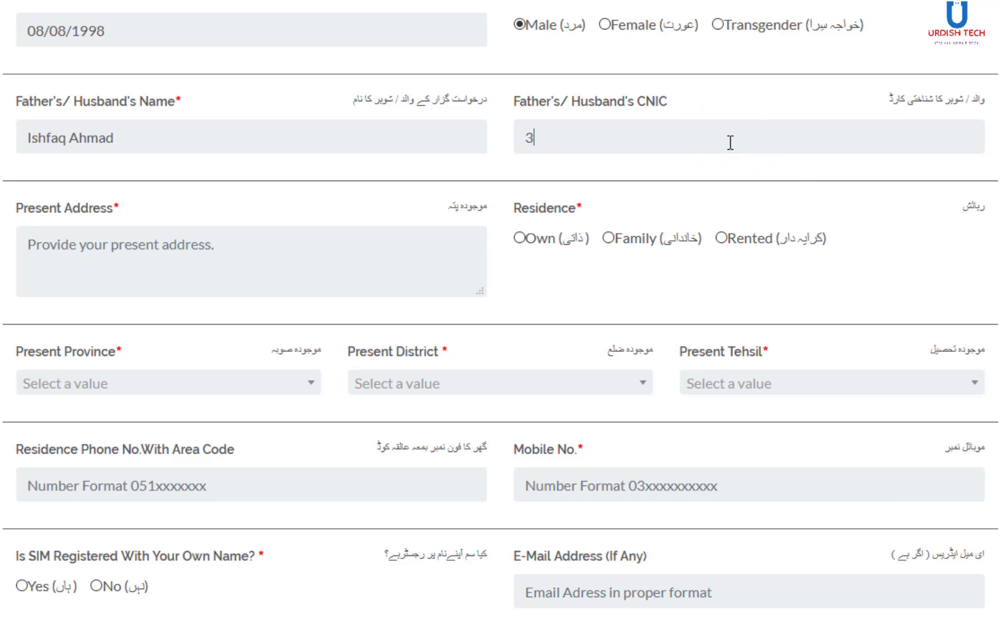
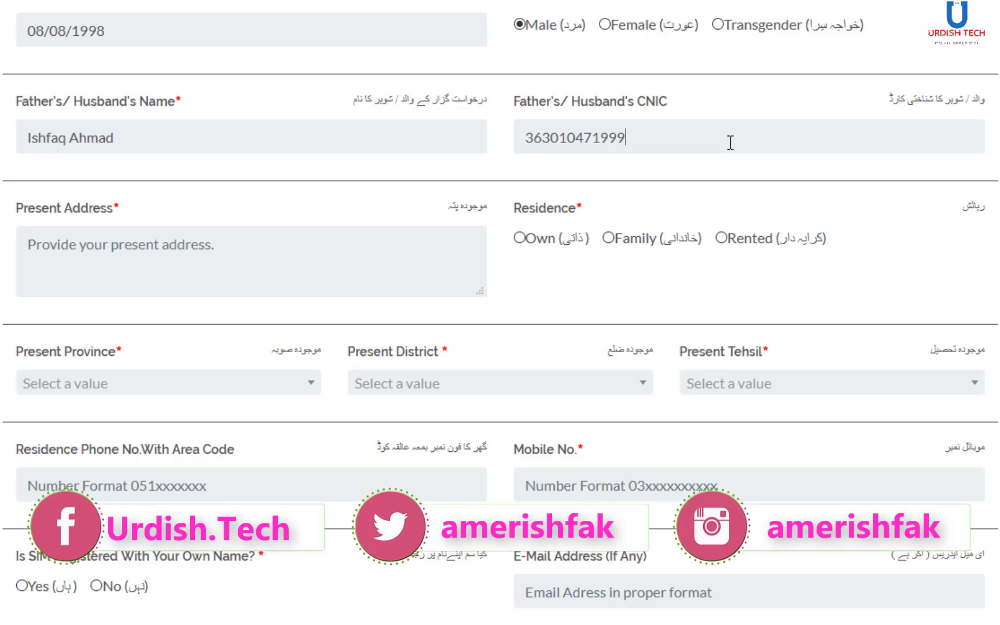
{"action": "left_click", "coordinate": [201, 255]}
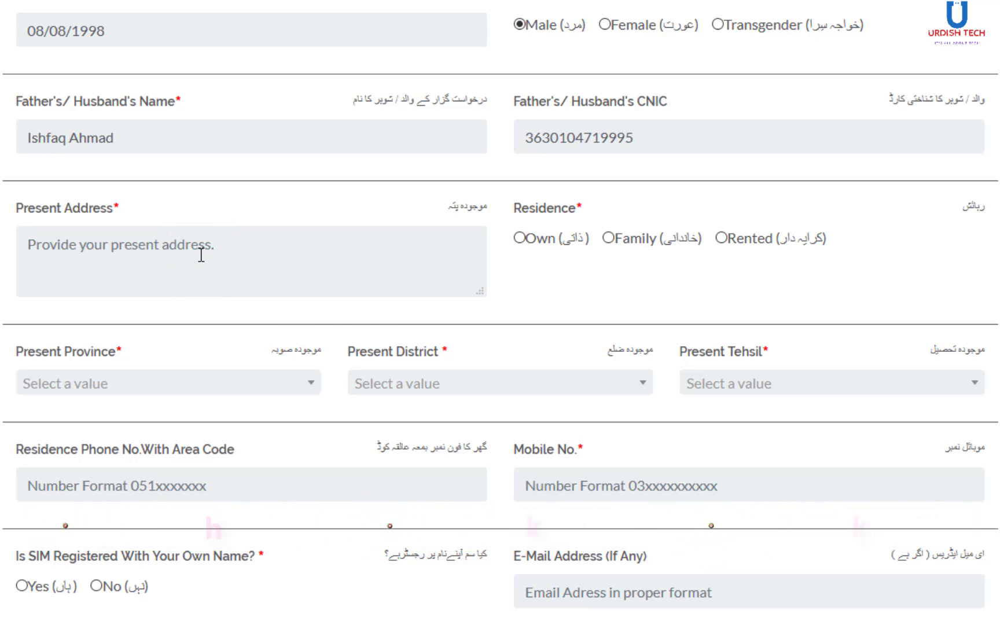
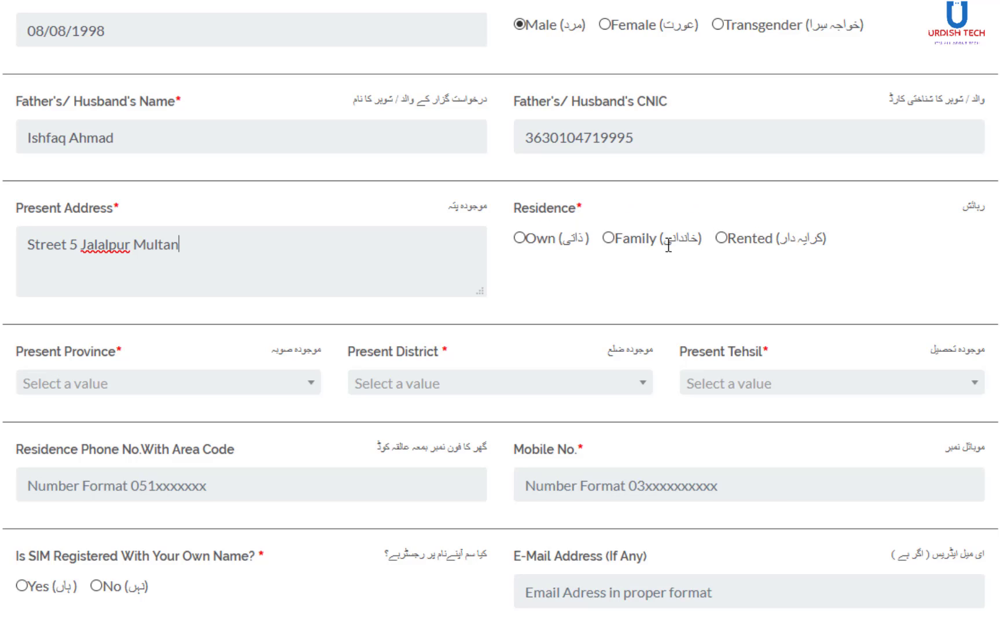
- Select Family residence and set province Punjab, district Multan, tehsil Jalalpur Pirwala
{"action": "left_click", "coordinate": [607, 239]}
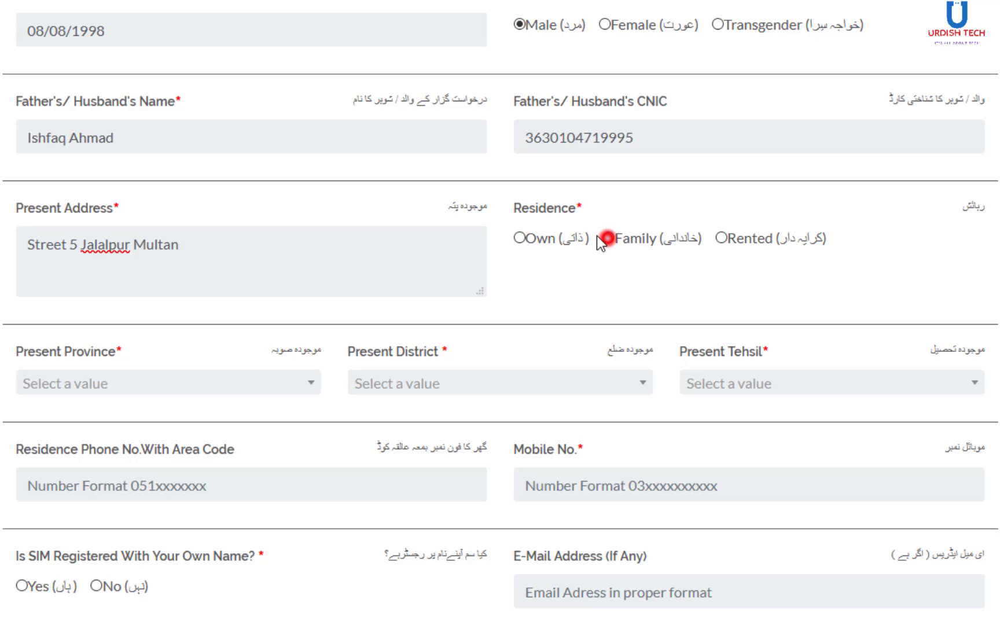
{"action": "left_click", "coordinate": [198, 391]}
{"action": "left_click", "coordinate": [124, 452]}
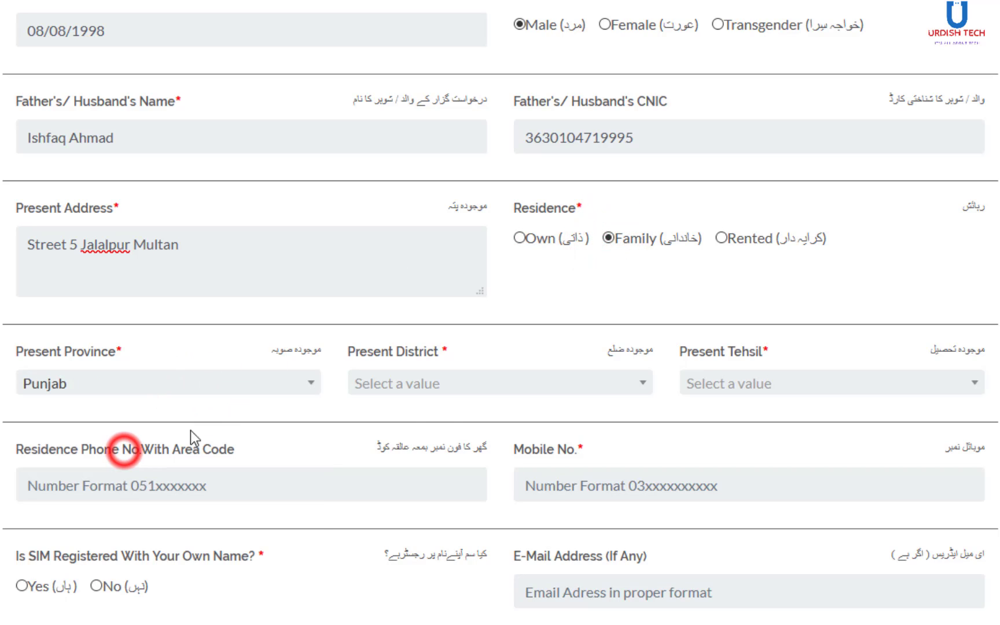
{"action": "left_click", "coordinate": [468, 383]}
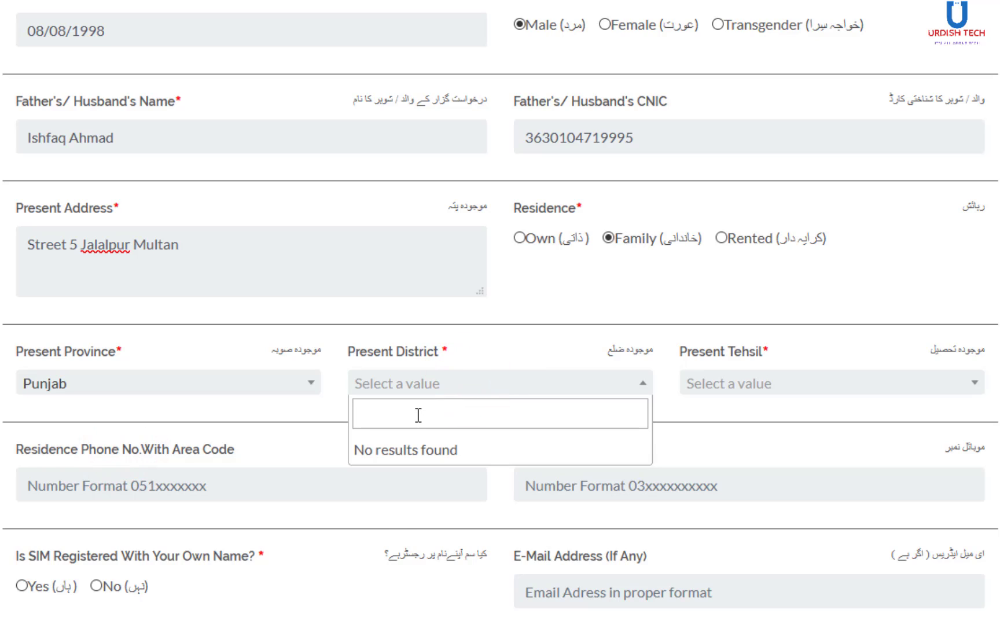
{"action": "type", "text": "mul"}
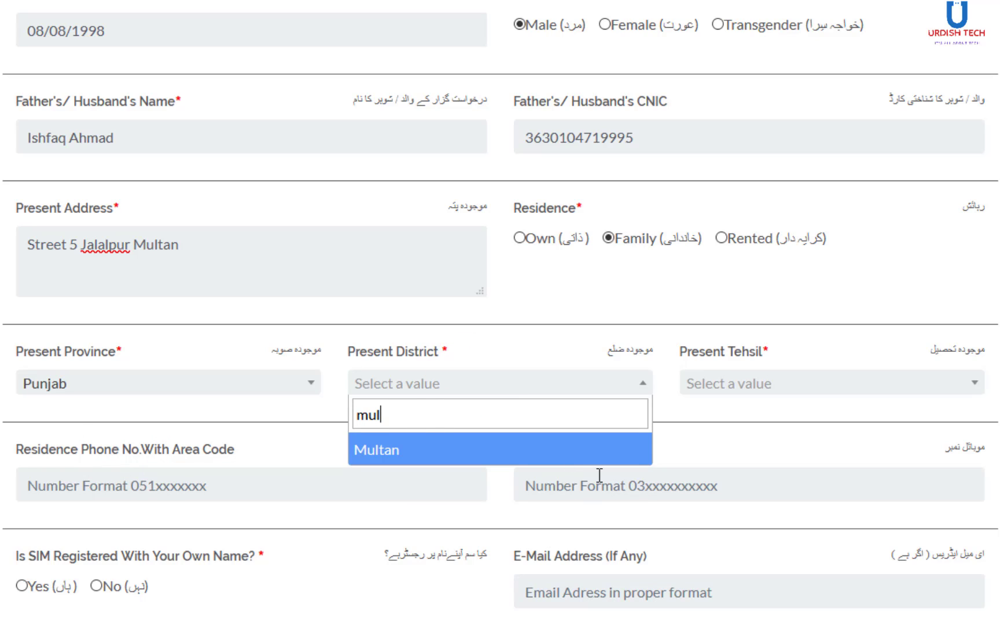
{"action": "left_click", "coordinate": [564, 457]}
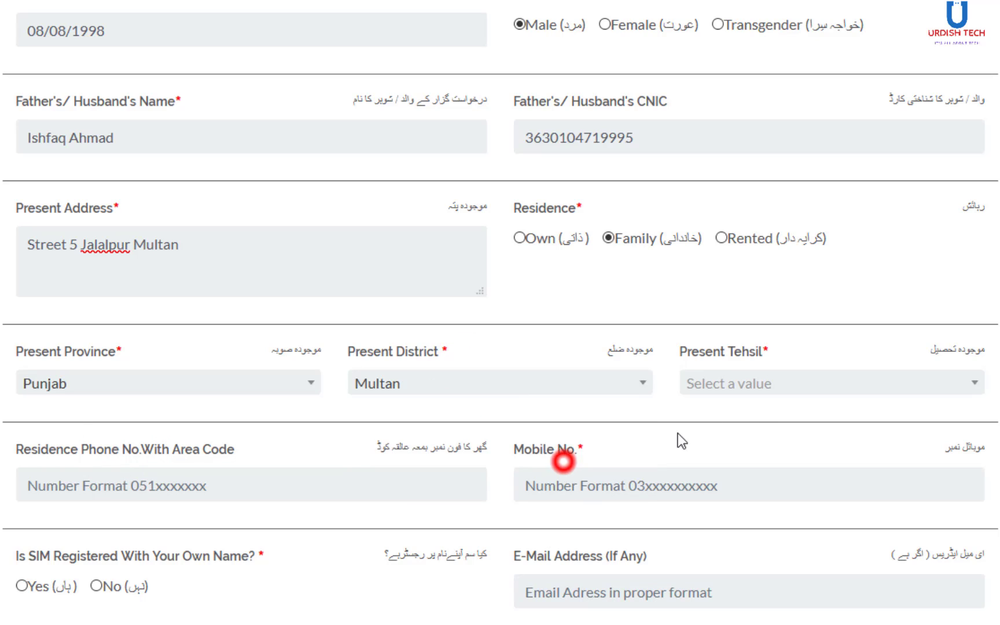
{"action": "left_click", "coordinate": [761, 387]}
{"action": "left_click", "coordinate": [766, 480]}
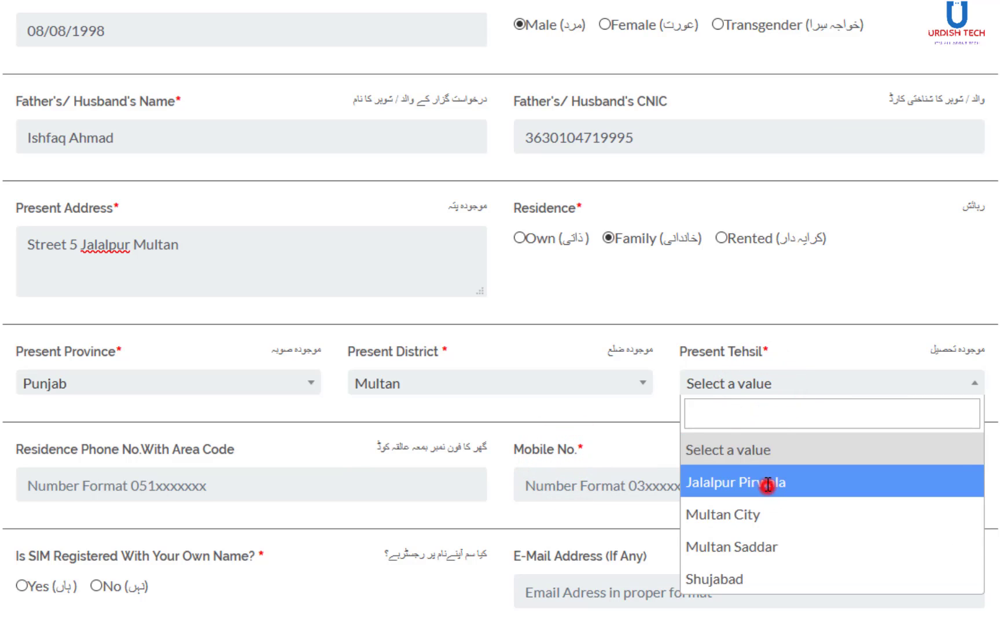
{"action": "scroll", "coordinate": [369, 359], "scroll_direction": "down", "scroll_amount": 5}
{"action": "left_click", "coordinate": [144, 212]}
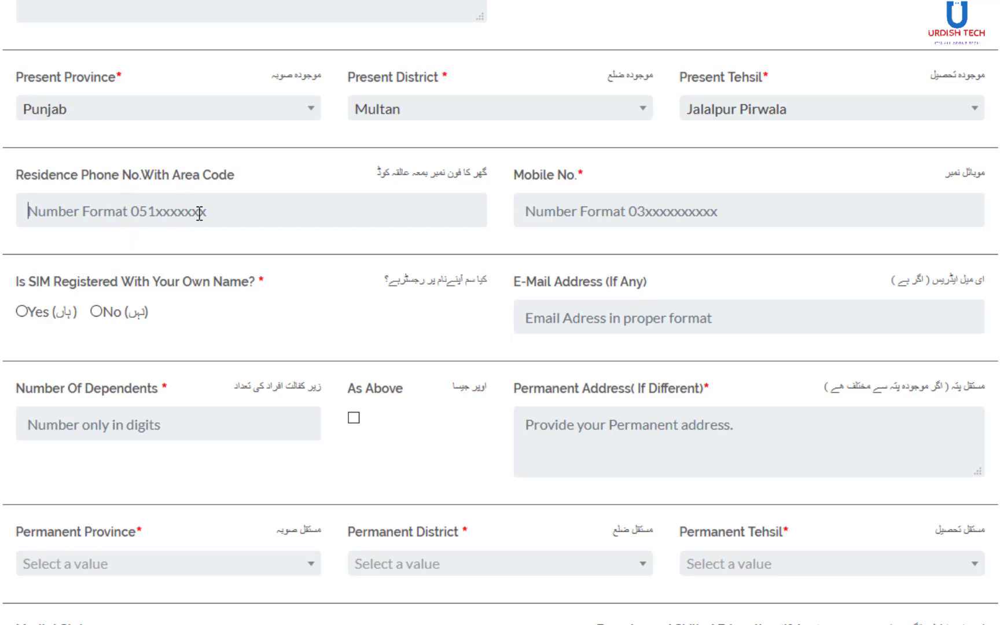
- Enter the applicant's mobile number, answer Yes to SIM registration, and autofill the e-mail address
{"action": "left_click", "coordinate": [569, 215]}
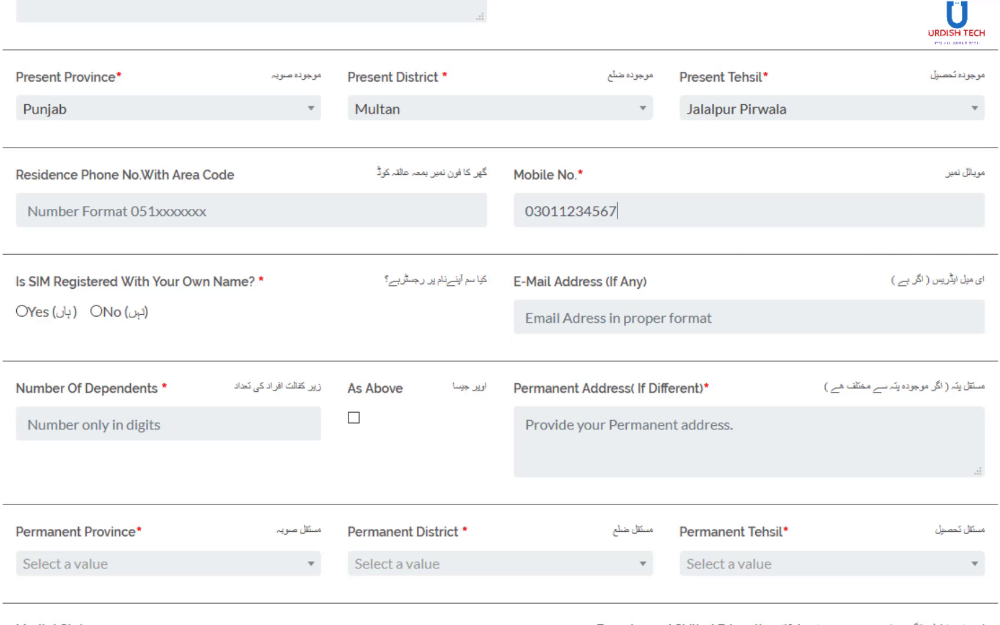
{"action": "left_click", "coordinate": [23, 311]}
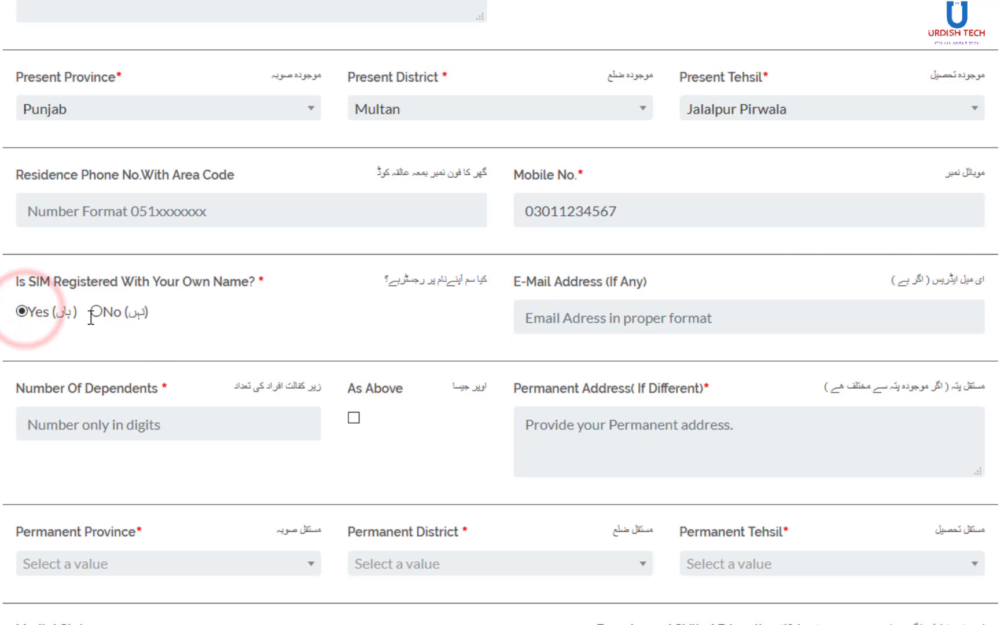
{"action": "left_click", "coordinate": [652, 320]}
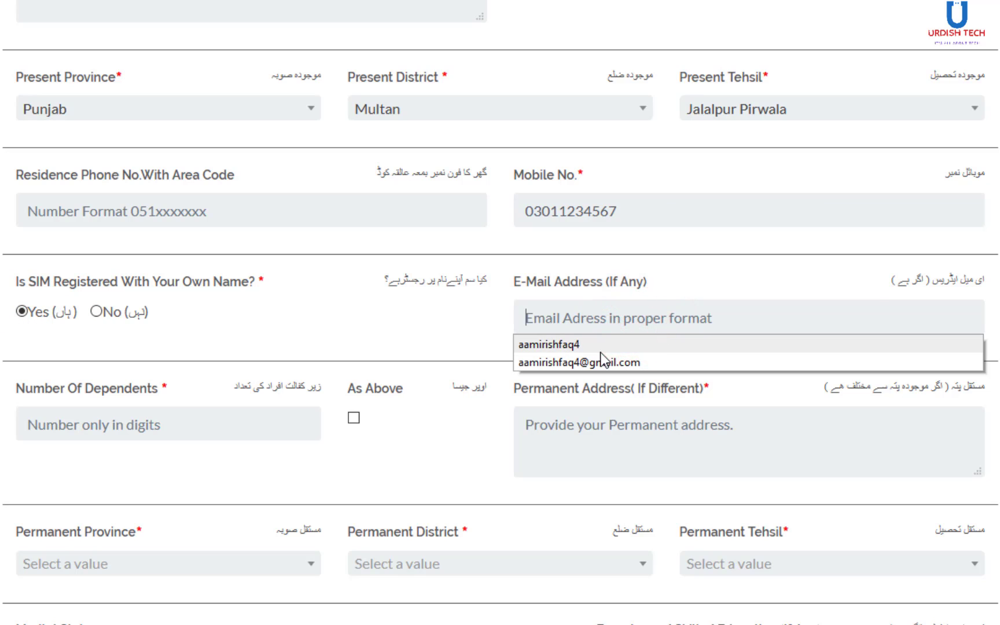
{"action": "left_click", "coordinate": [598, 362]}
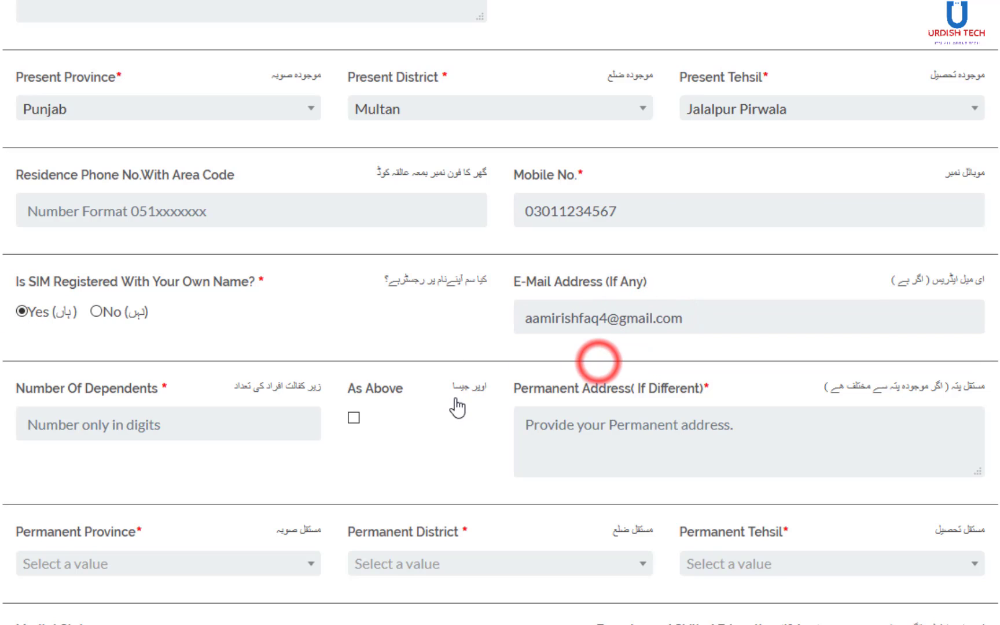
{"action": "left_click", "coordinate": [163, 425]}
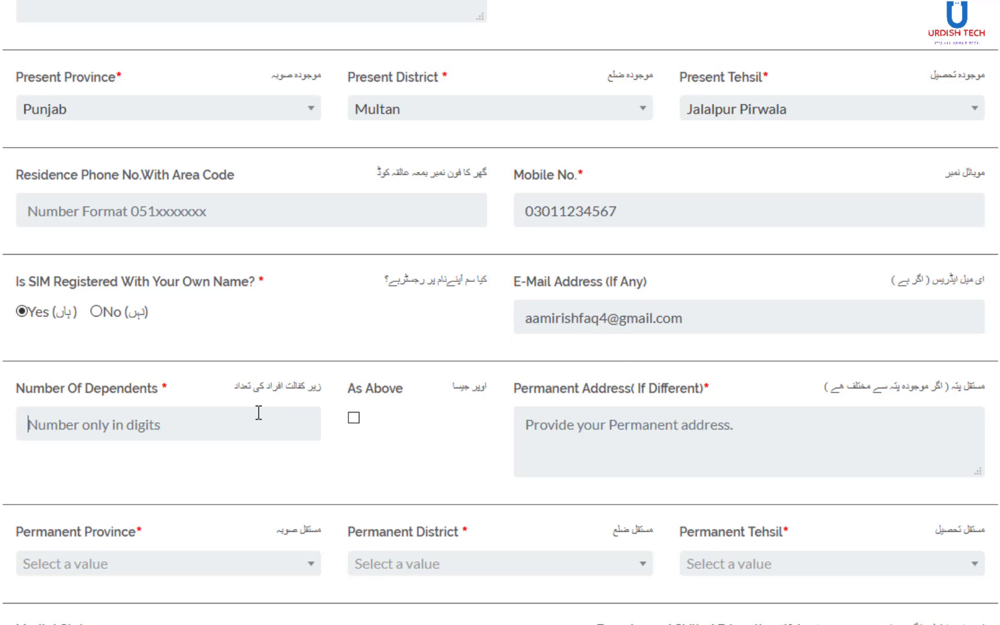
- Set Number Of Dependents to 0 and copy the present address into the permanent address
{"action": "scroll", "coordinate": [207, 457], "scroll_direction": "down", "scroll_amount": 6}
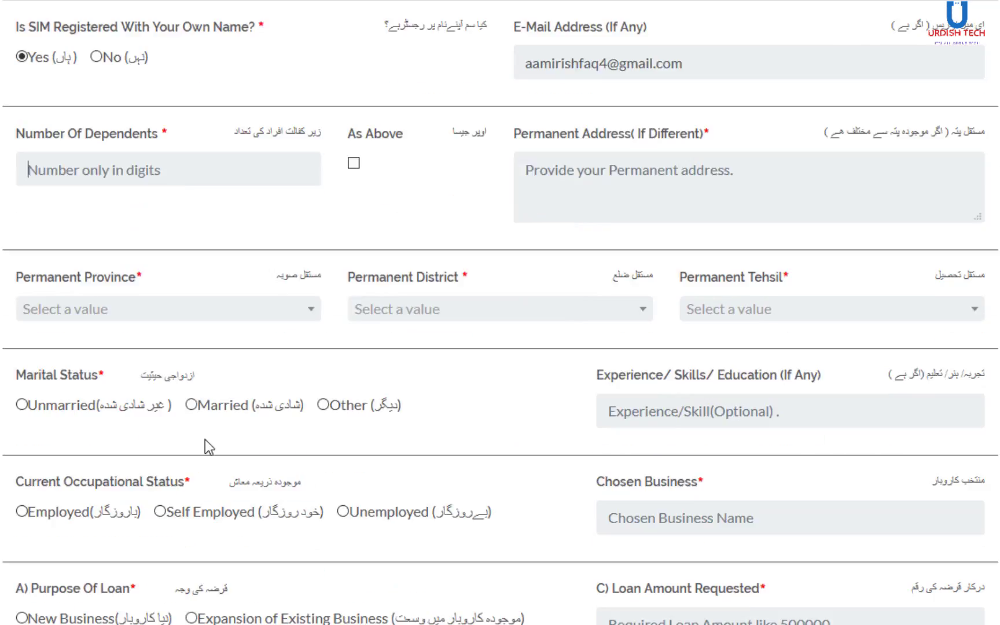
{"action": "left_click", "coordinate": [186, 53]}
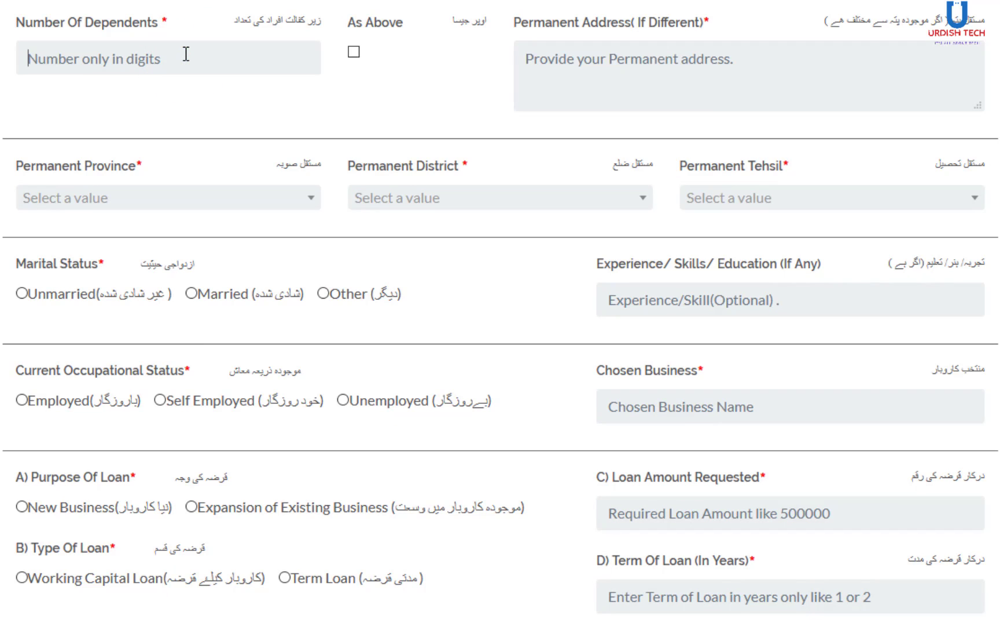
{"action": "type", "text": "0"}
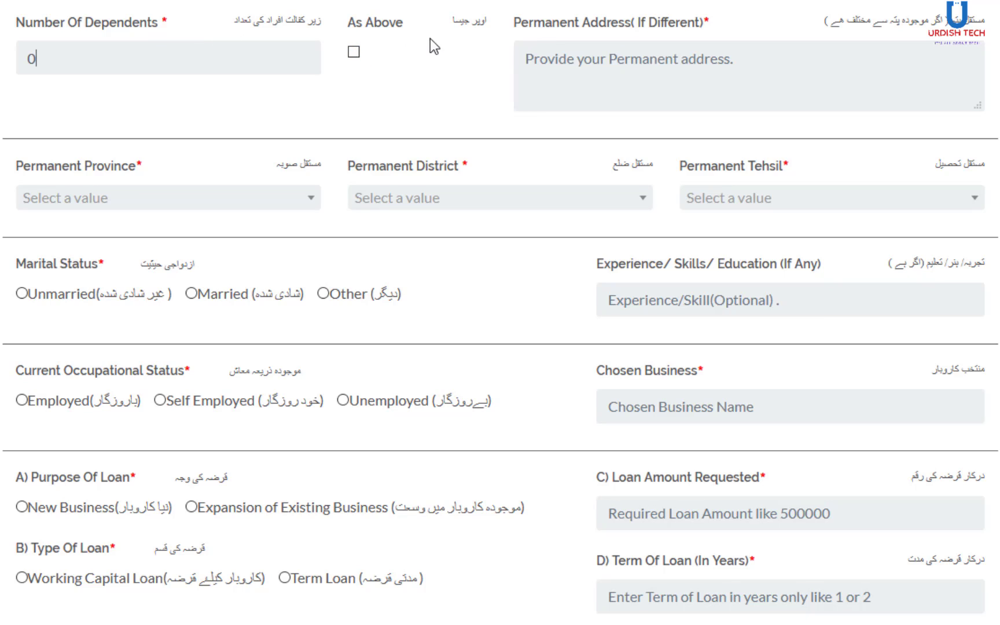
{"action": "left_click", "coordinate": [350, 52]}
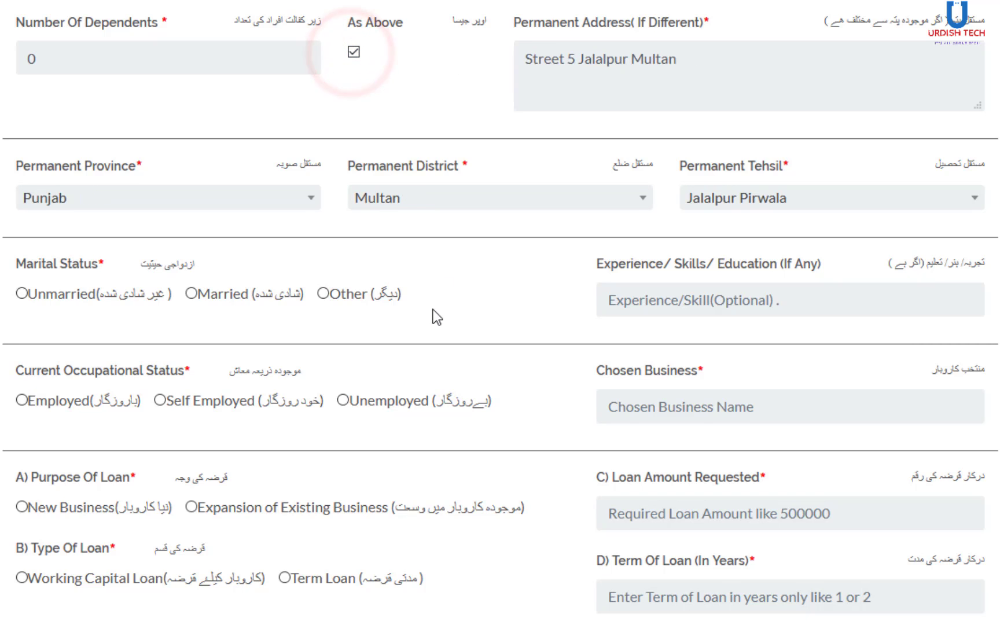
{"action": "scroll", "coordinate": [290, 301], "scroll_direction": "down", "scroll_amount": 1}
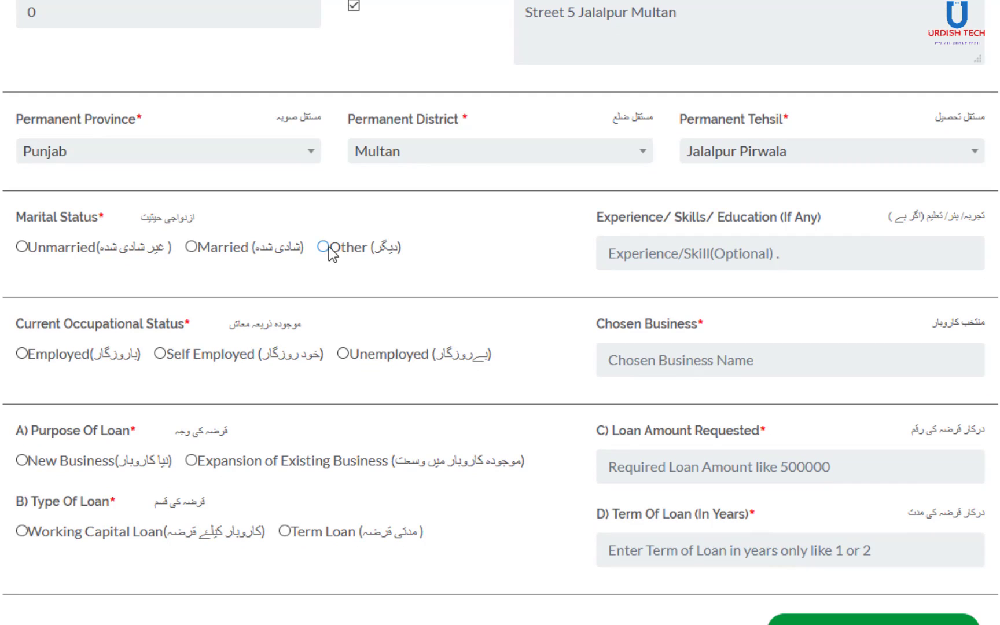
- Mark marital status as Unmarried and enter 'Msc with Freelancing' as experience/skills/education
{"action": "left_click", "coordinate": [24, 249]}
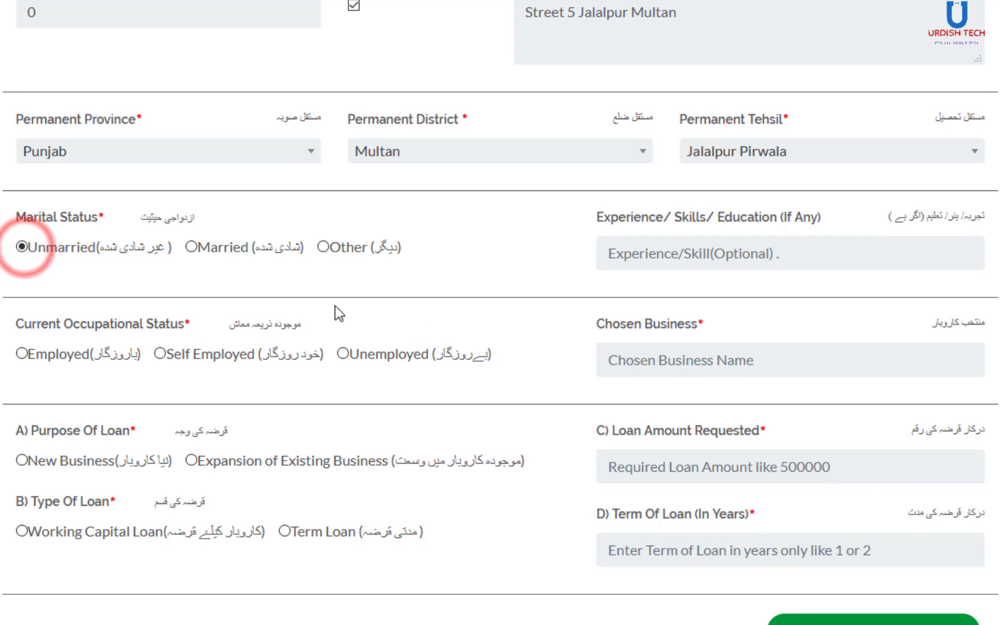
{"action": "left_click", "coordinate": [654, 255]}
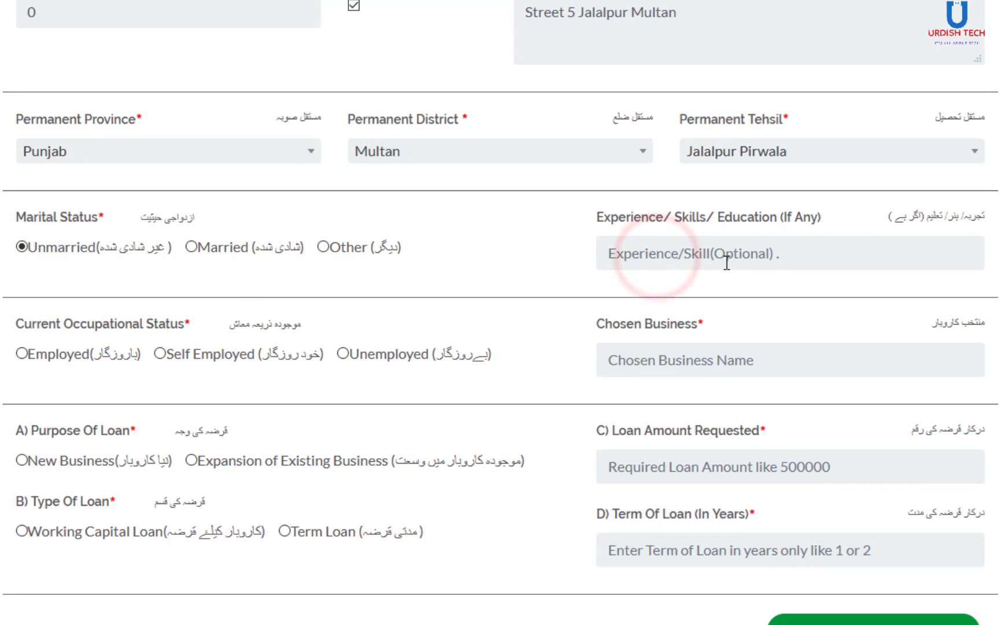
{"action": "left_click", "coordinate": [797, 261]}
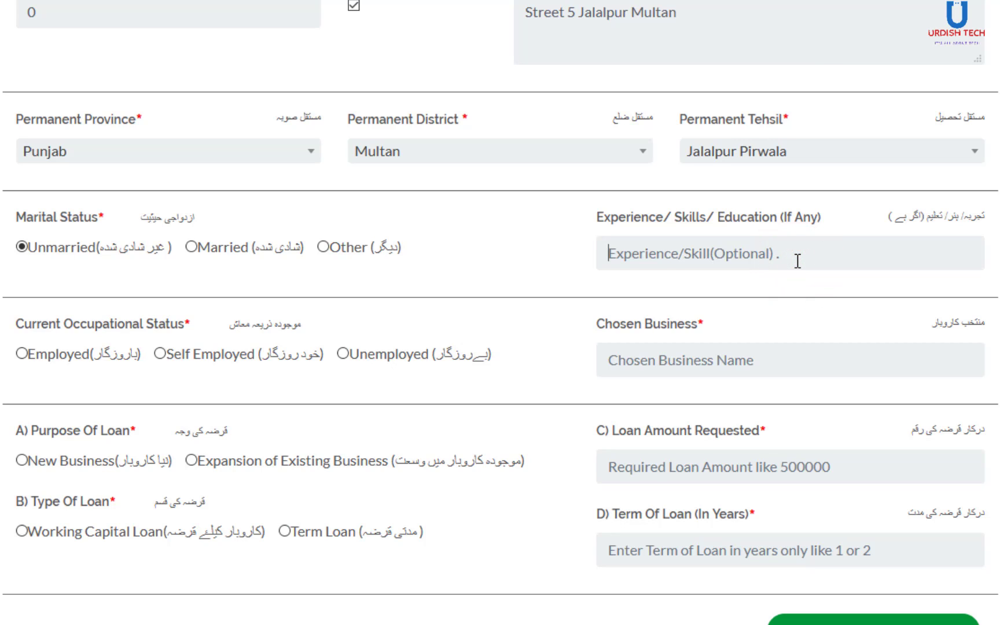
{"action": "type", "text": "Msc wih"}
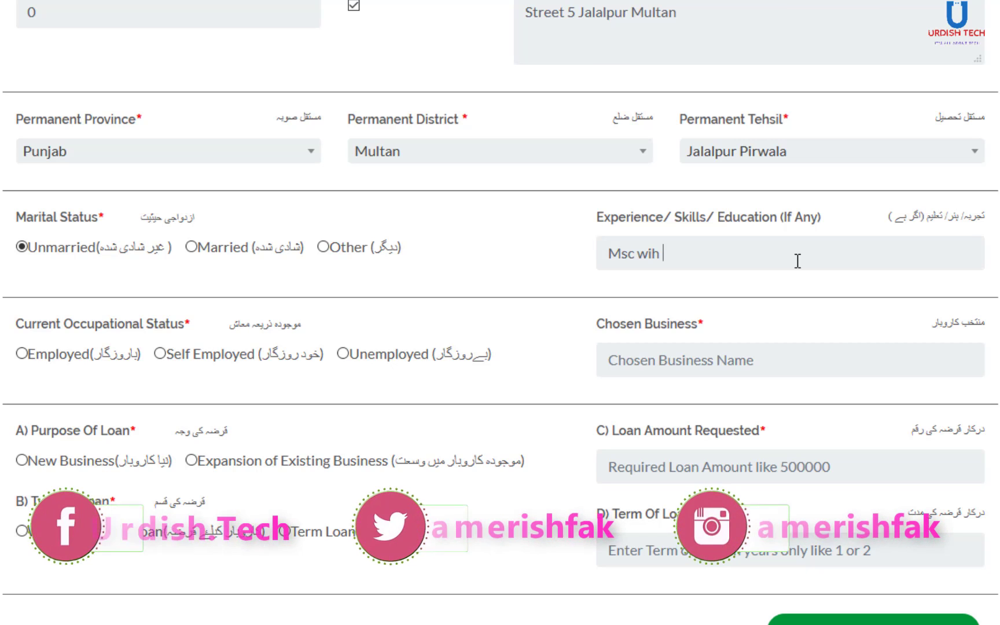
{"action": "key", "text": "BackSpace"}
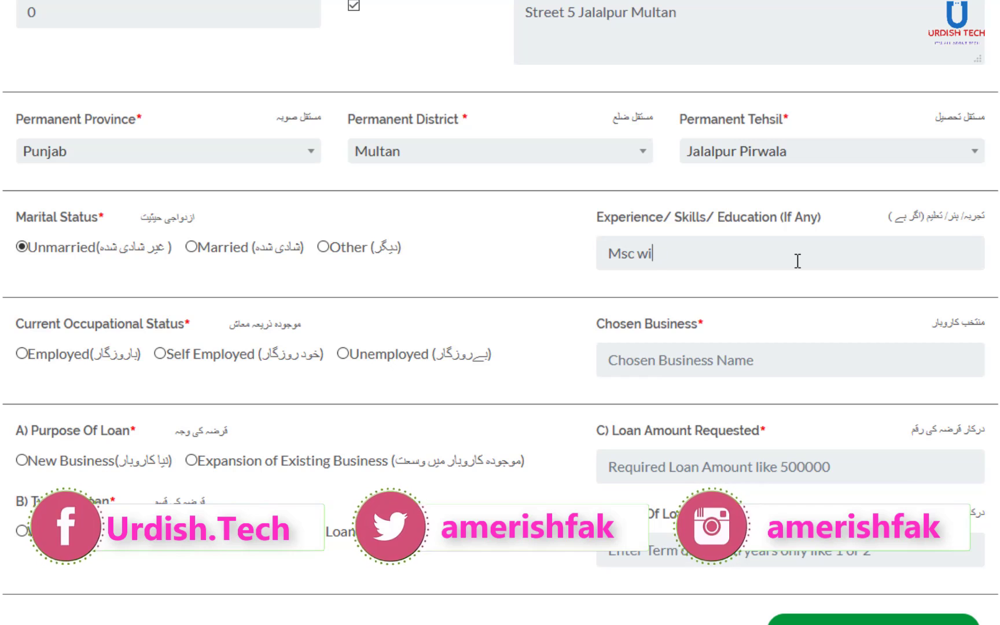
{"action": "type", "text": "th"}
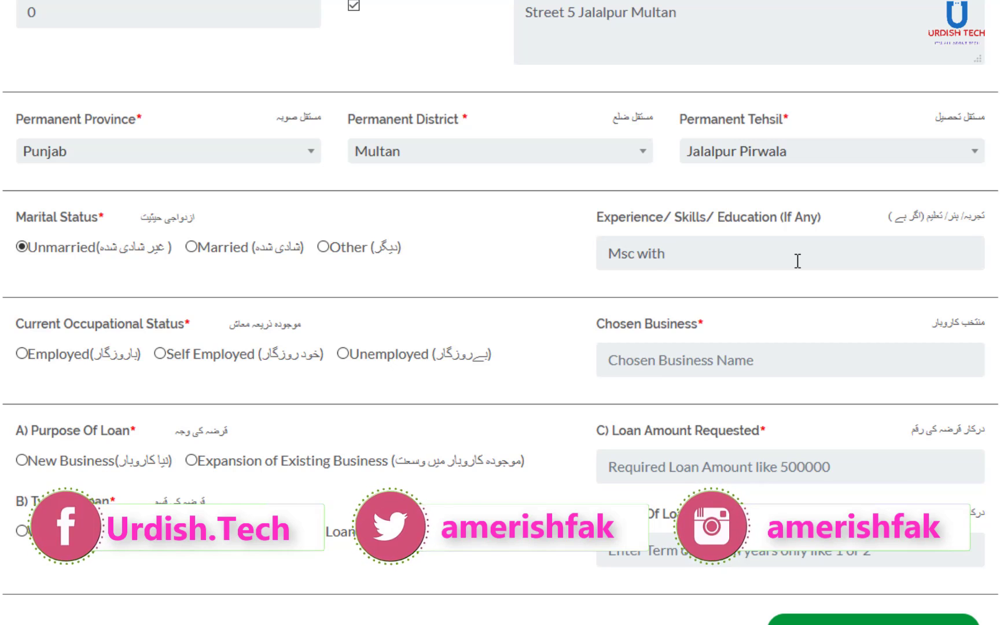
{"action": "type", "text": " Free"}
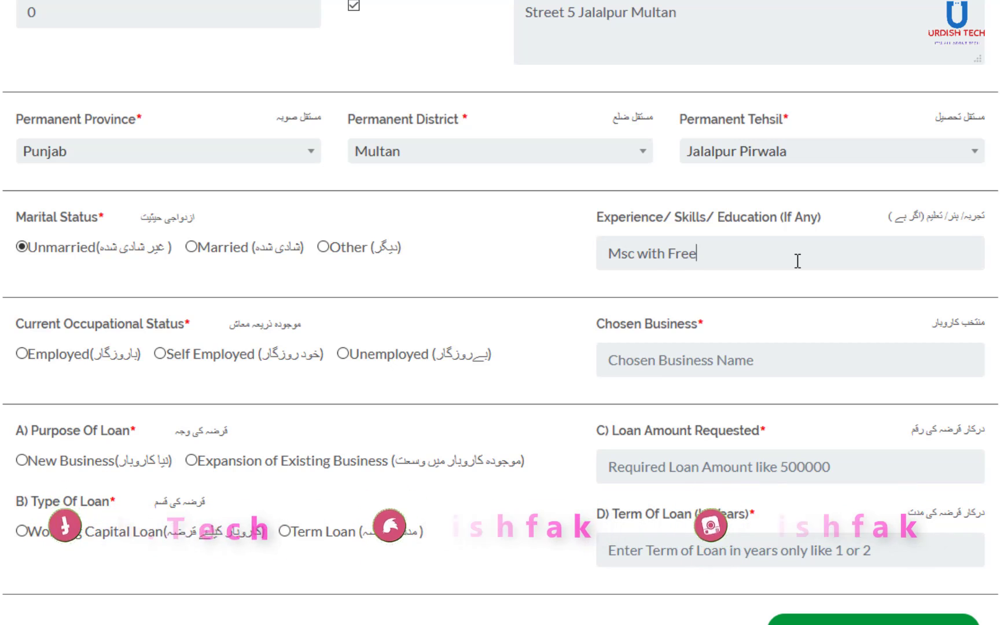
{"action": "type", "text": "lancing"}
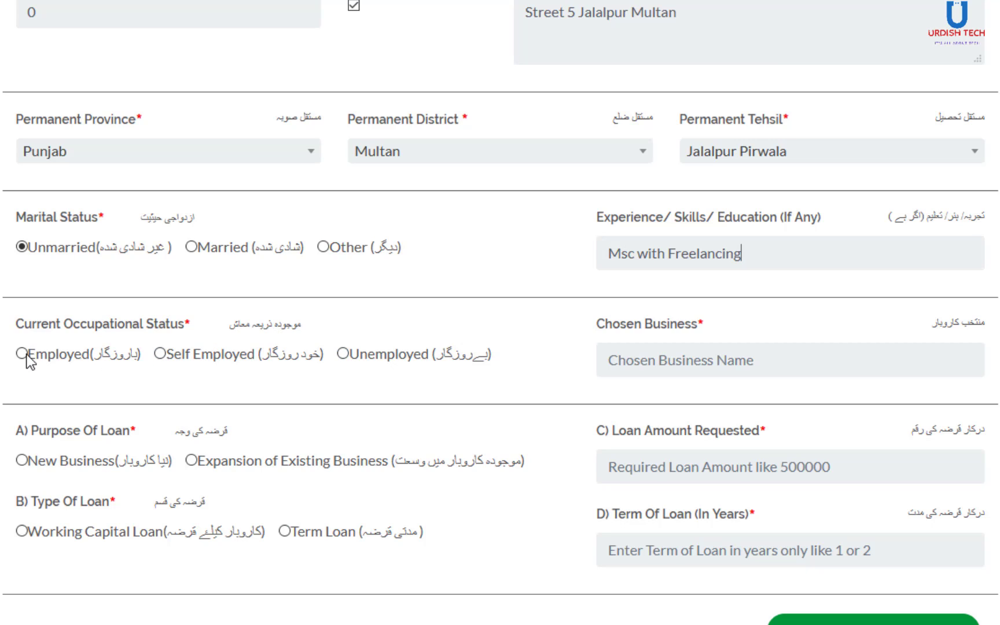
- Set occupational status to Unemployed and enter 'Ecommerce Website' as the chosen business
{"action": "left_click", "coordinate": [344, 354]}
{"action": "left_click", "coordinate": [716, 364]}
{"action": "type", "text": "E"}
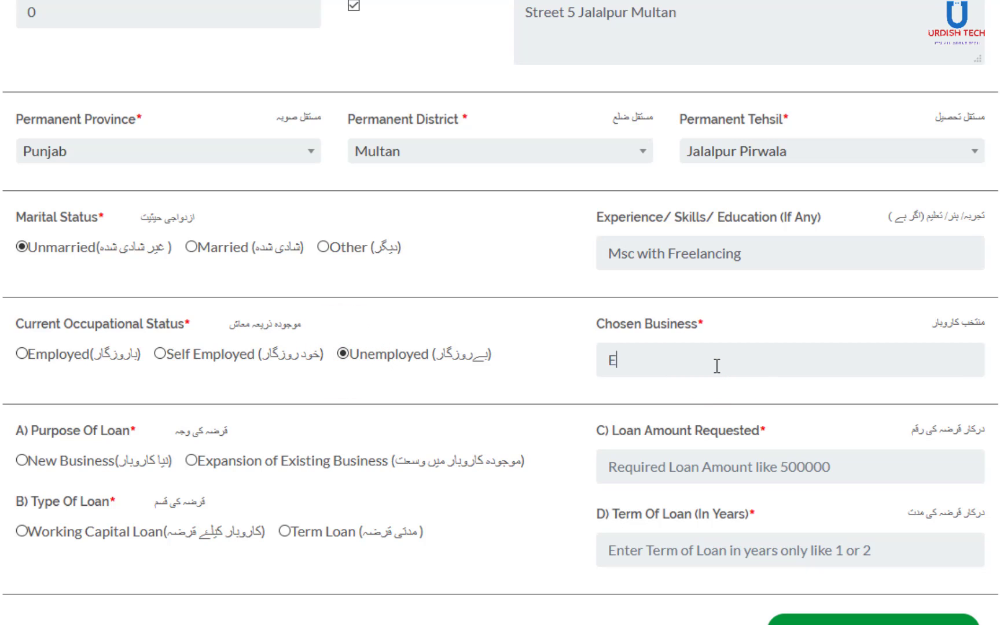
{"action": "type", "text": "comm"}
{"action": "key", "text": "BackSpace"}
{"action": "key", "text": "BackSpace"}
{"action": "key", "text": "BackSpace"}
{"action": "type", "text": "erce We"}
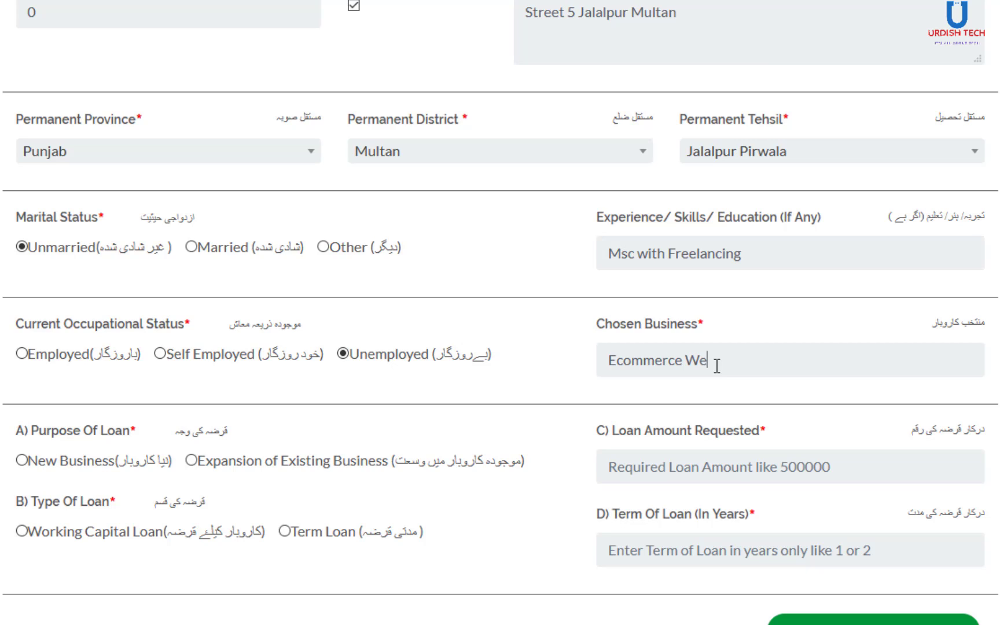
{"action": "type", "text": "bsite"}
{"action": "left_click", "coordinate": [770, 382]}
- Choose New Business as the loan purpose and request a loan amount of 500000
{"action": "left_click", "coordinate": [21, 461]}
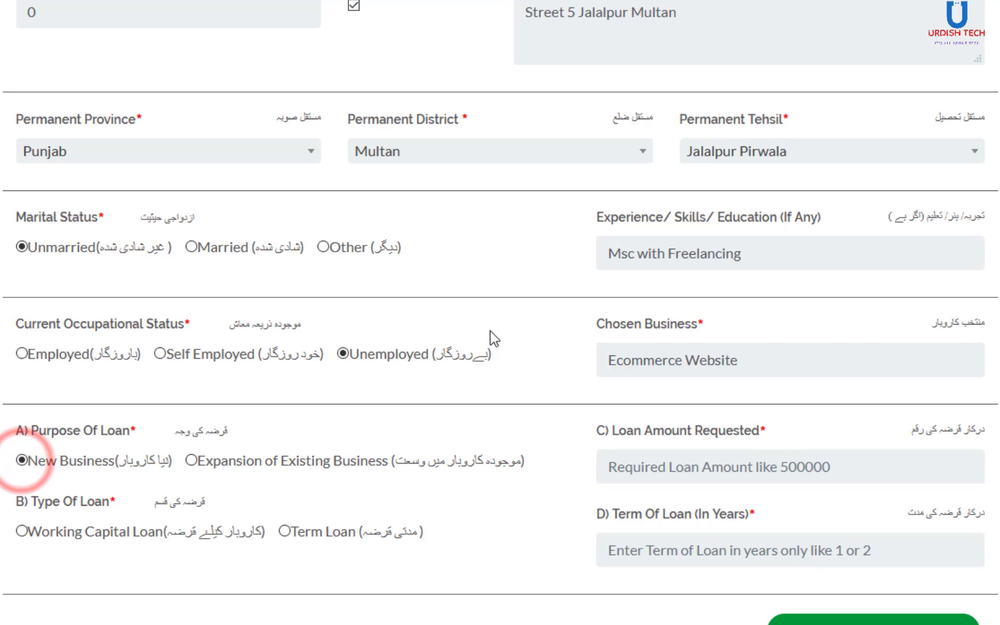
{"action": "left_click", "coordinate": [689, 469]}
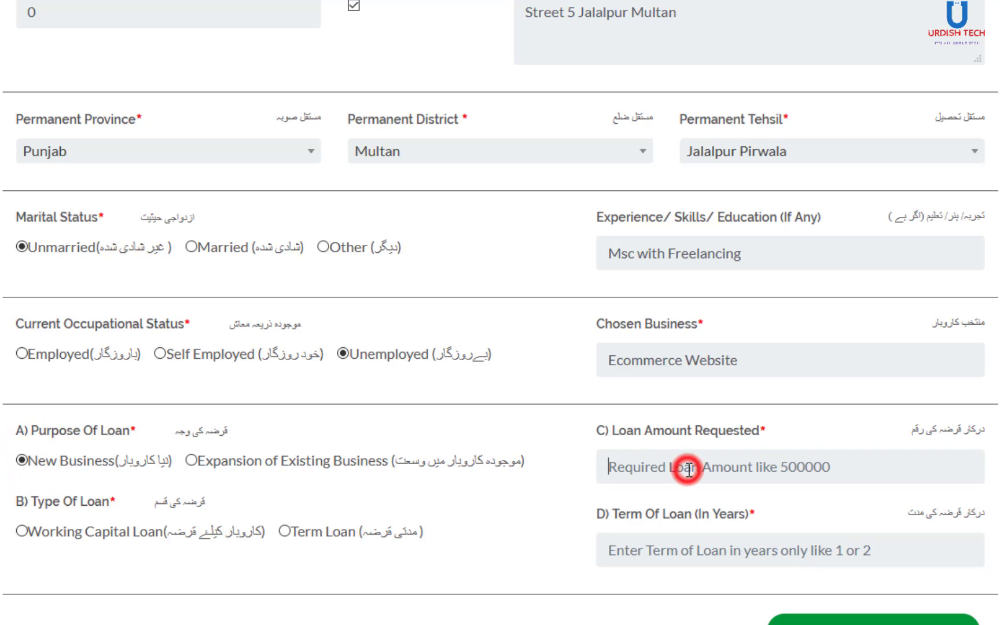
{"action": "left_click", "coordinate": [723, 469]}
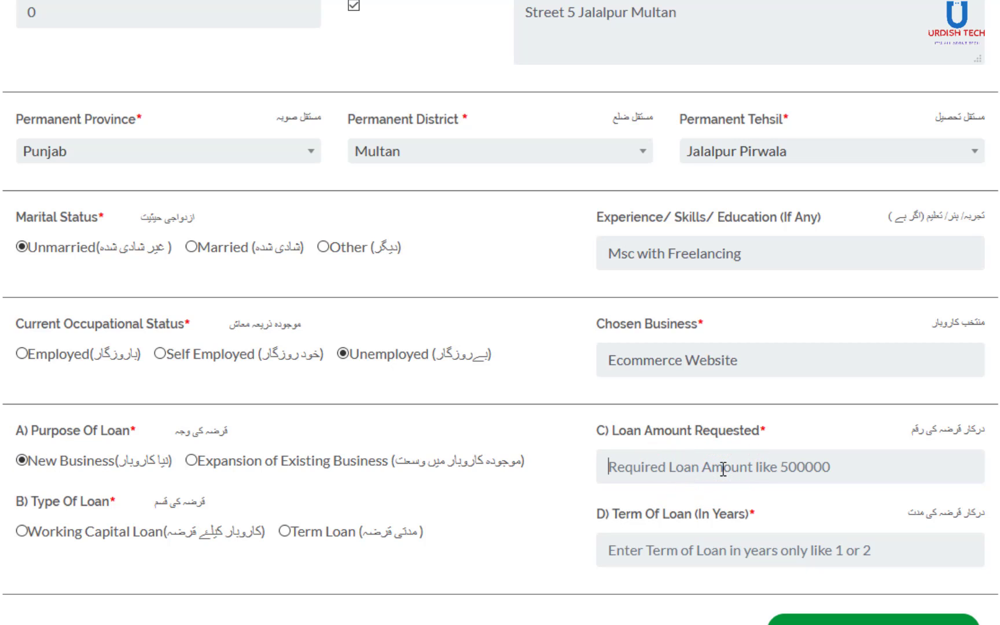
{"action": "left_click", "coordinate": [766, 468]}
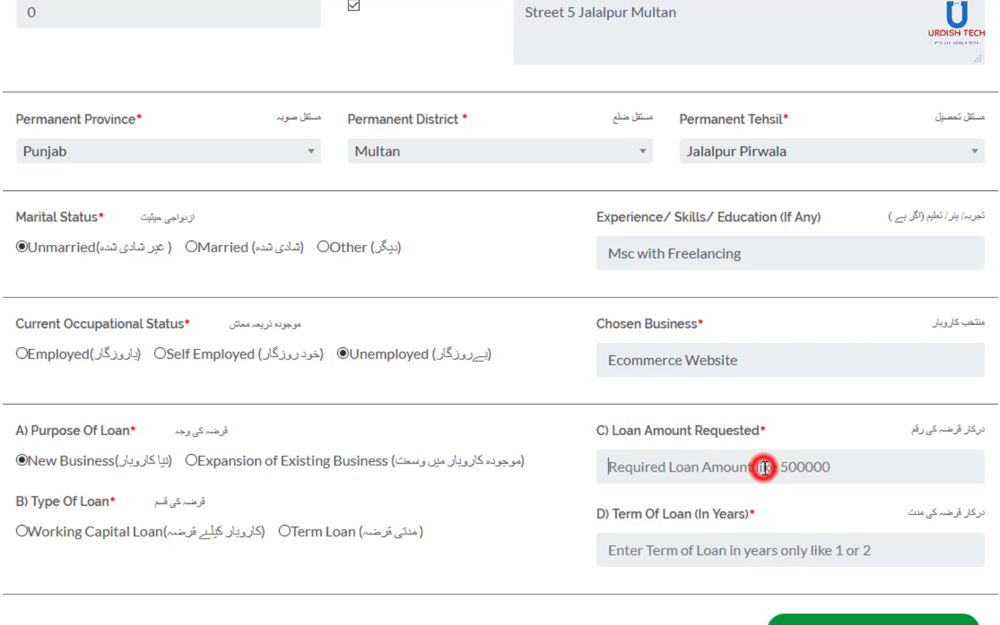
{"action": "type", "text": "500000"}
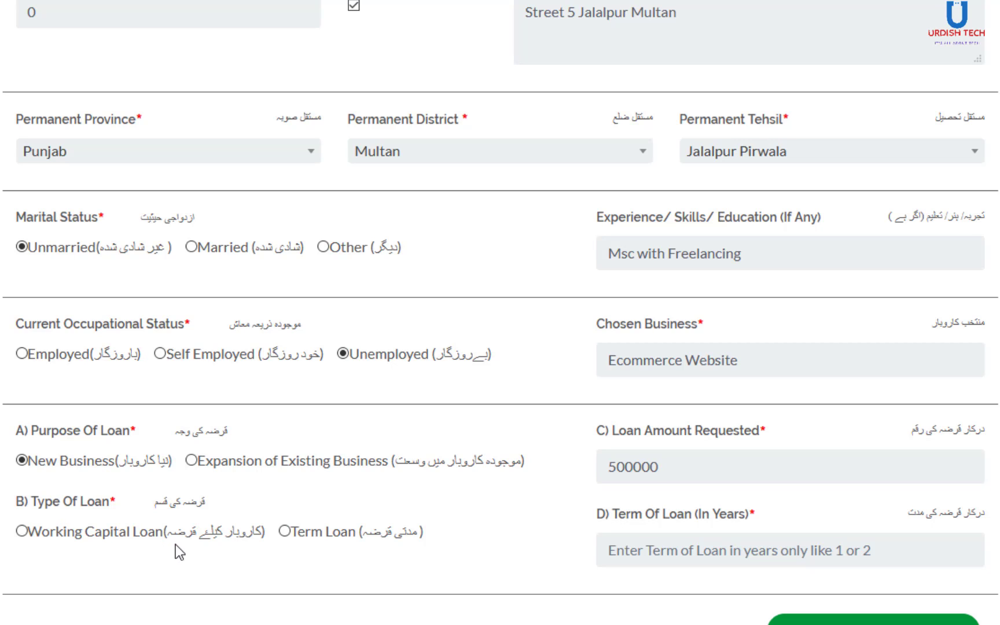
- Set the loan type to Working Capital Loan with a 5-year loan term
{"action": "left_click", "coordinate": [17, 532]}
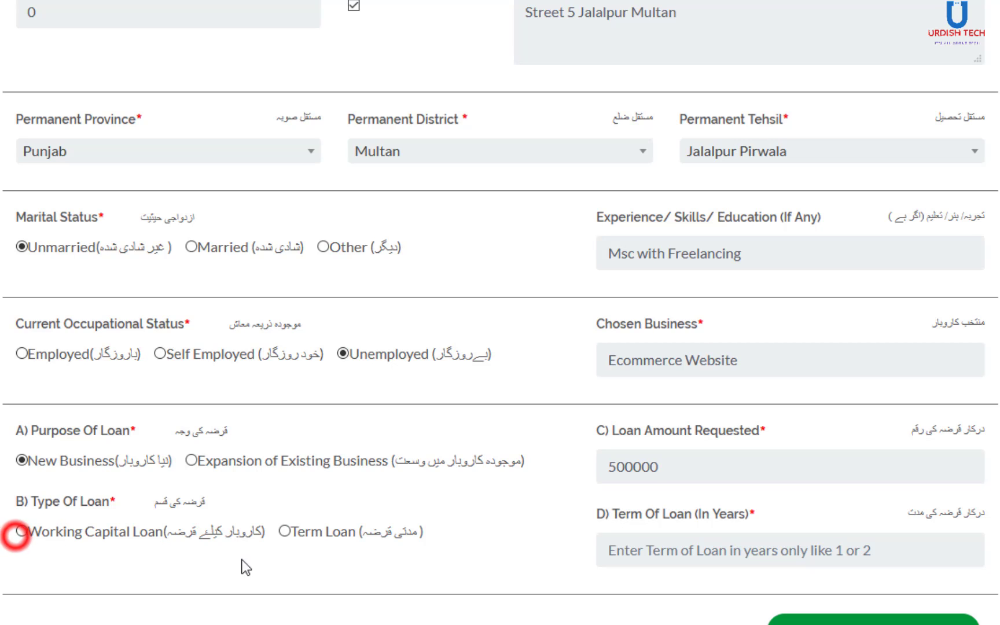
{"action": "left_click", "coordinate": [286, 532]}
{"action": "left_click", "coordinate": [21, 532]}
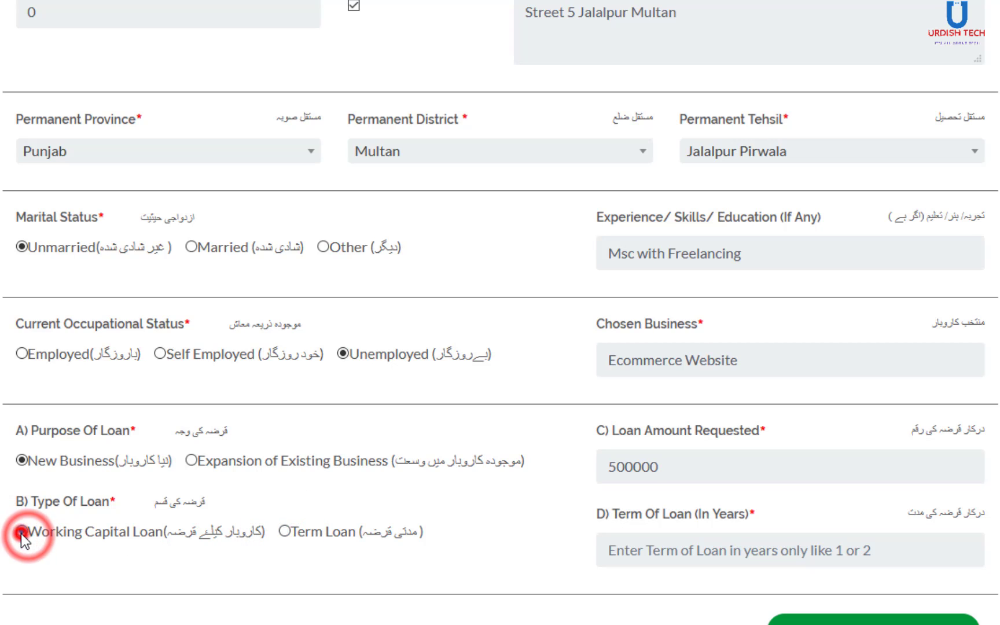
{"action": "left_click", "coordinate": [288, 534]}
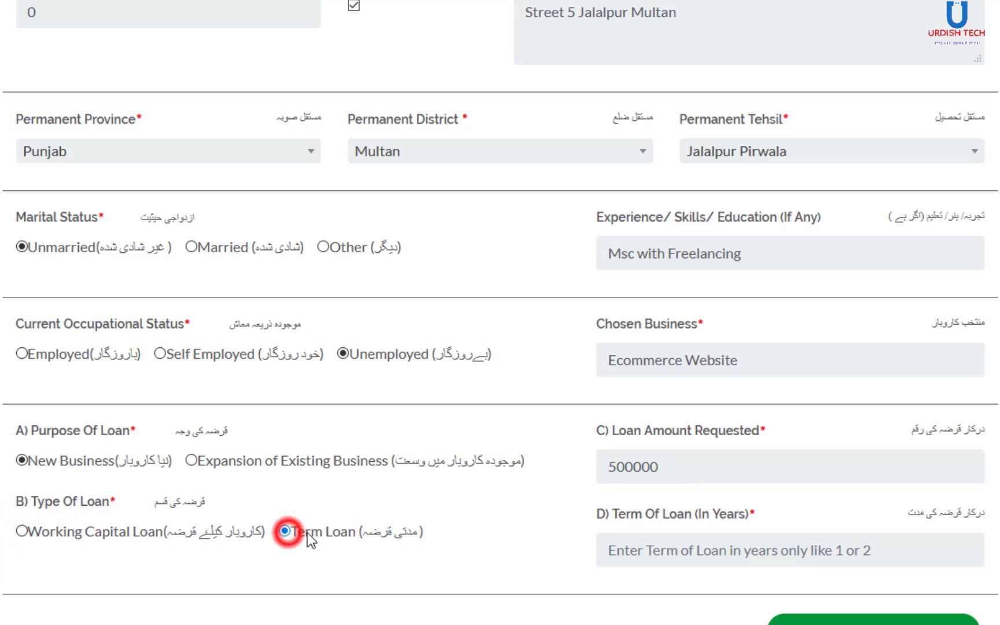
{"action": "left_click", "coordinate": [19, 533]}
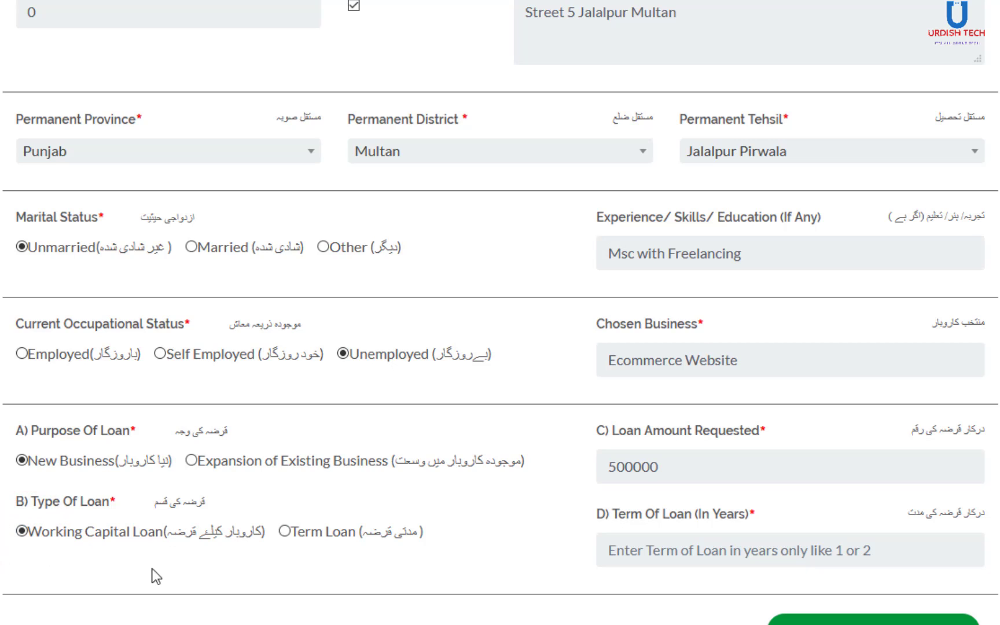
{"action": "left_click", "coordinate": [639, 558]}
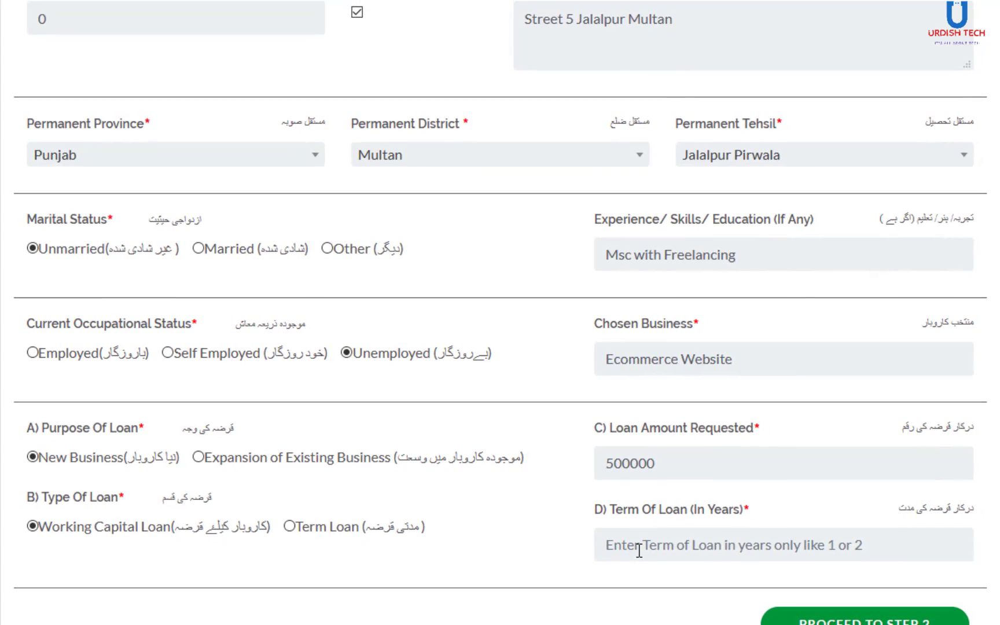
{"action": "type", "text": "5"}
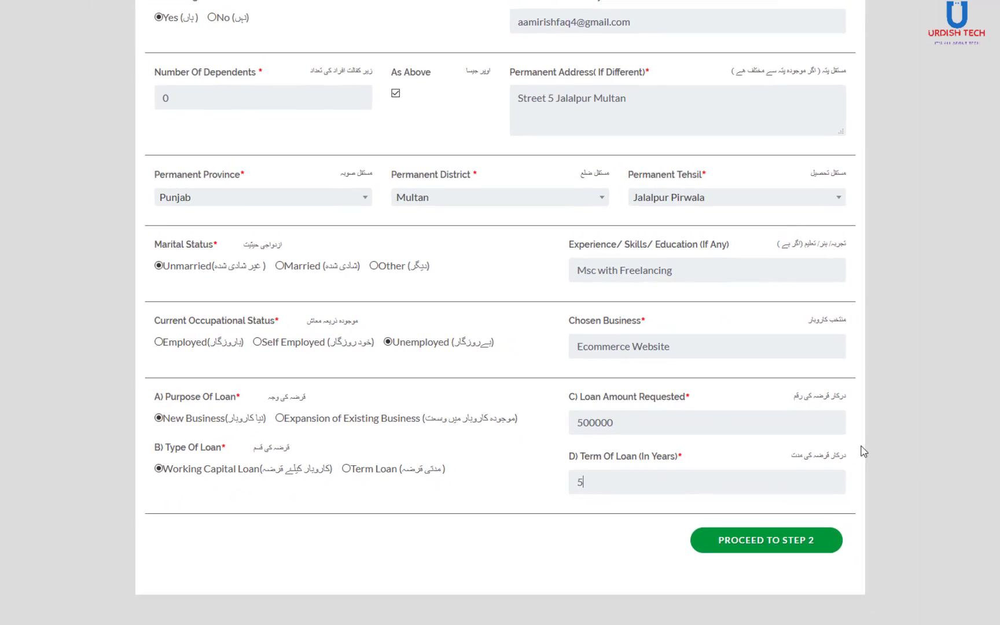
{"action": "left_click", "coordinate": [916, 466]}
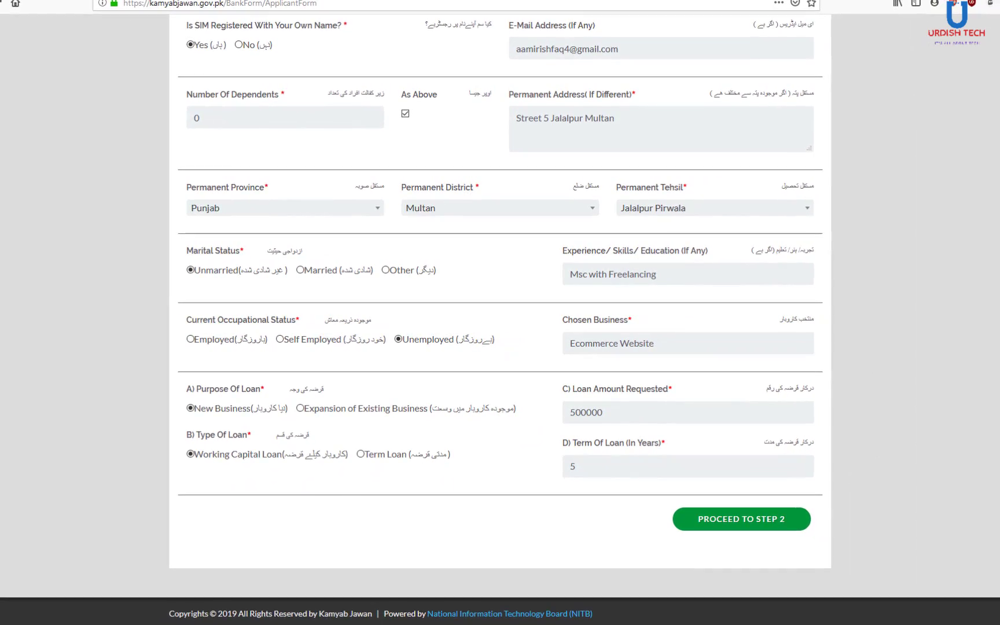
- Proceed to Step 2 of the bank loan form
{"action": "scroll", "coordinate": [711, 470], "scroll_direction": "up", "scroll_amount": 3}
{"action": "scroll", "coordinate": [500, 320], "scroll_direction": "up", "scroll_amount": 8}
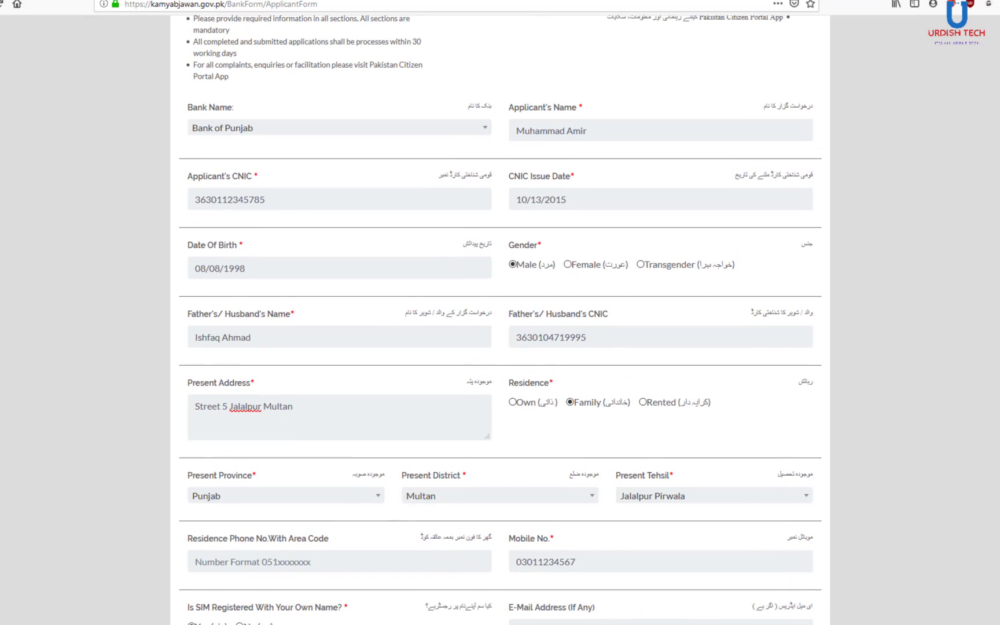
{"action": "scroll", "coordinate": [483, 370], "scroll_direction": "up", "scroll_amount": 1}
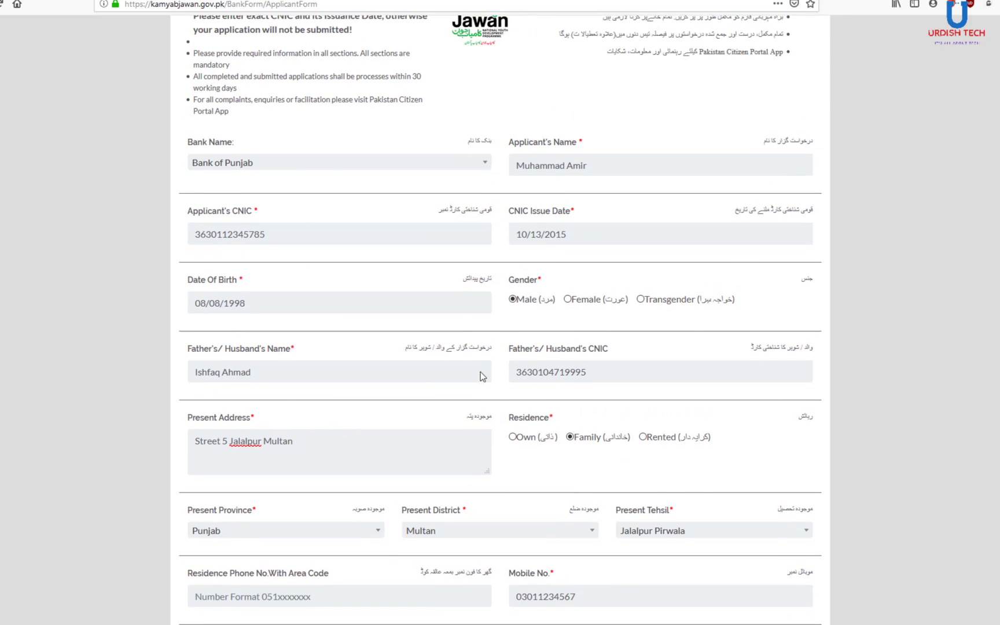
{"action": "scroll", "coordinate": [480, 377], "scroll_direction": "up", "scroll_amount": 2}
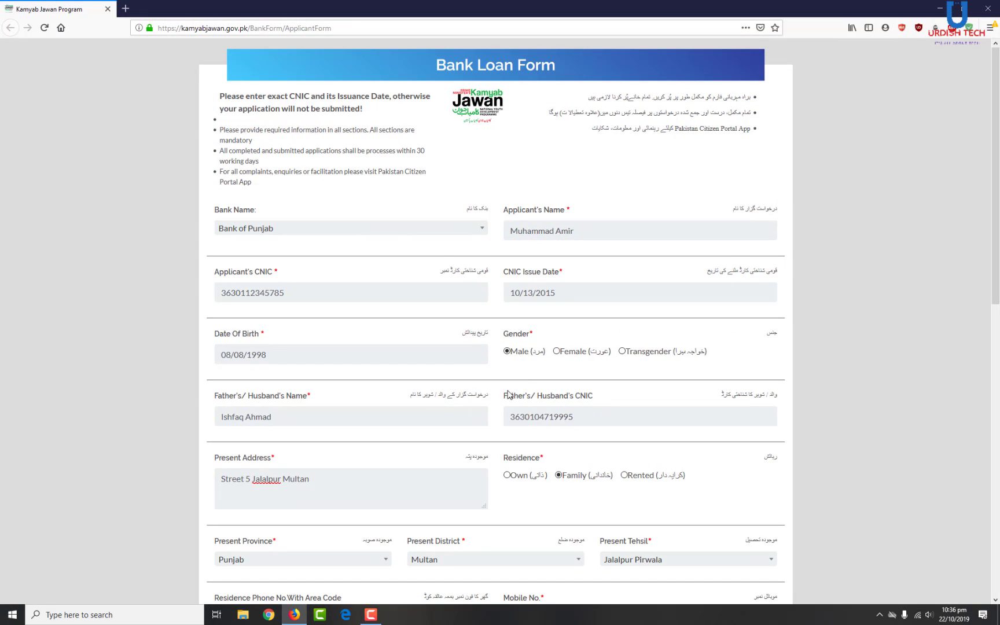
{"action": "scroll", "coordinate": [649, 357], "scroll_direction": "down", "scroll_amount": 6}
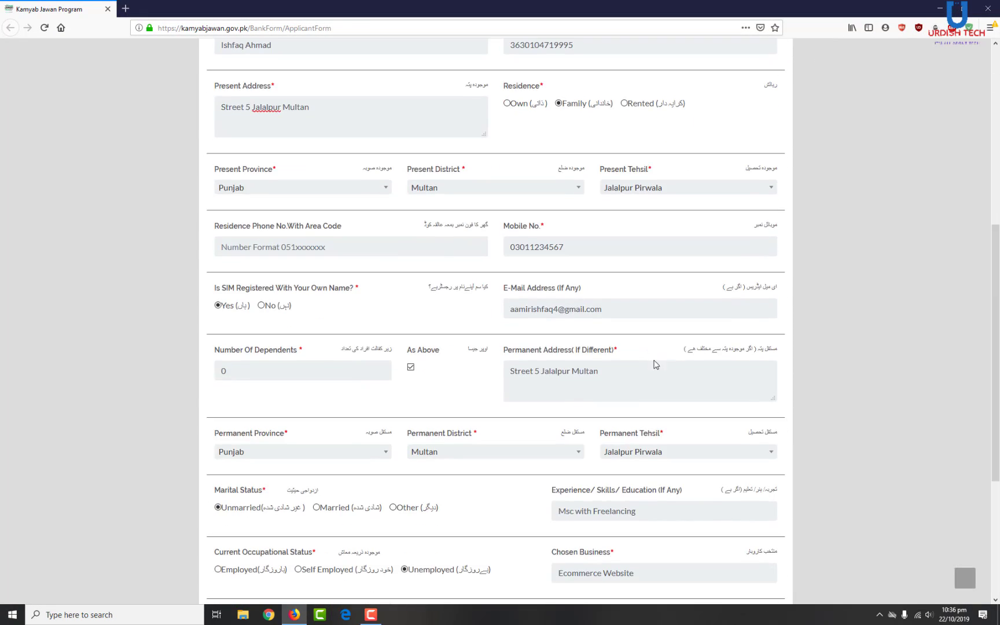
{"action": "scroll", "coordinate": [664, 361], "scroll_direction": "up", "scroll_amount": 6}
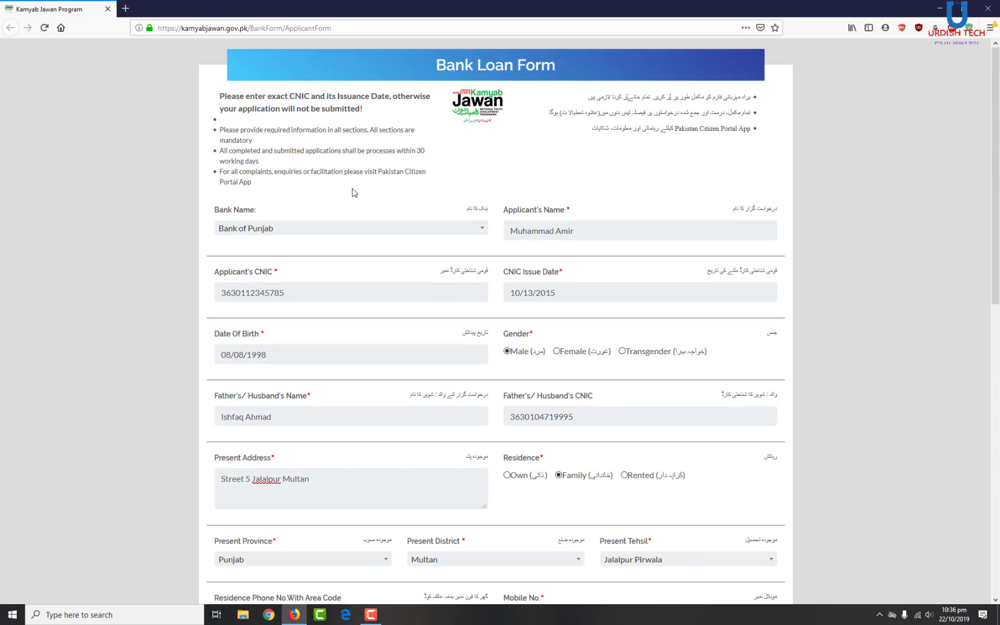
{"action": "scroll", "coordinate": [576, 277], "scroll_direction": "down", "scroll_amount": 10}
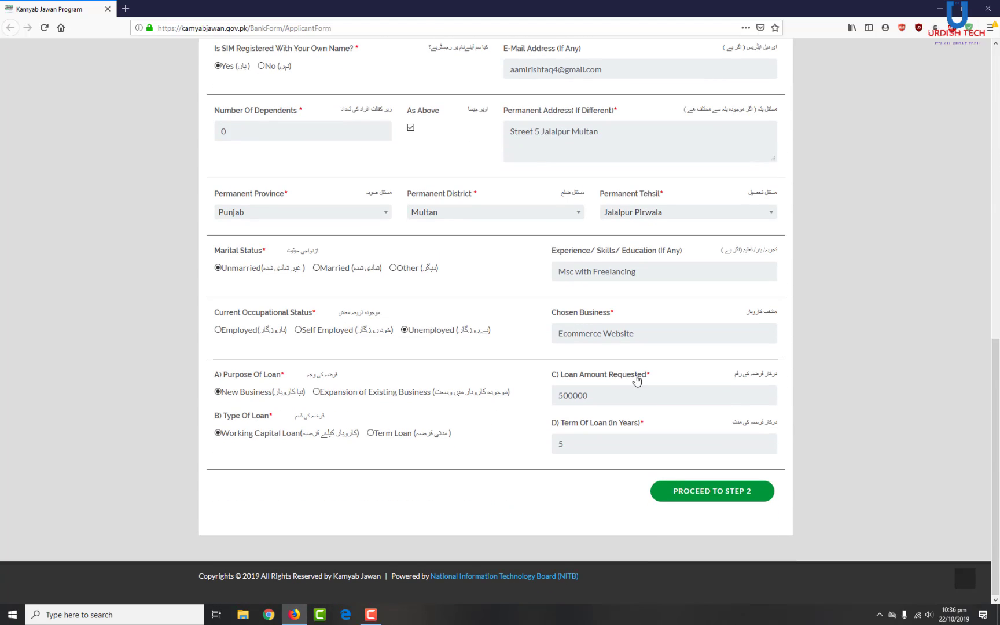
{"action": "left_click", "coordinate": [695, 489]}
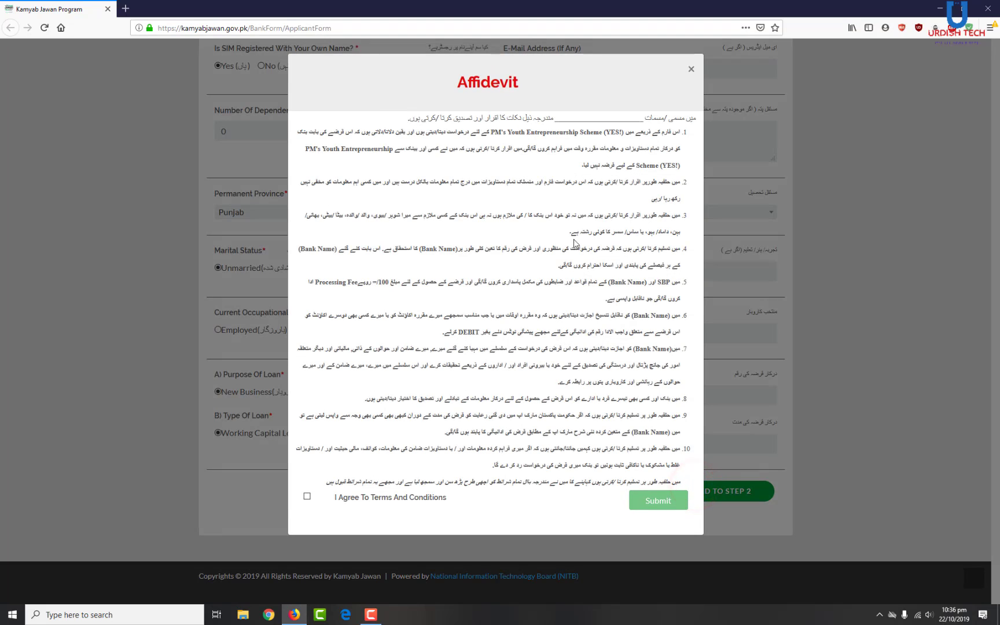
- Accept the affidavit terms and conditions, submit the form, and close the affidavit window
{"action": "left_click", "coordinate": [399, 502]}
{"action": "left_click", "coordinate": [647, 501]}
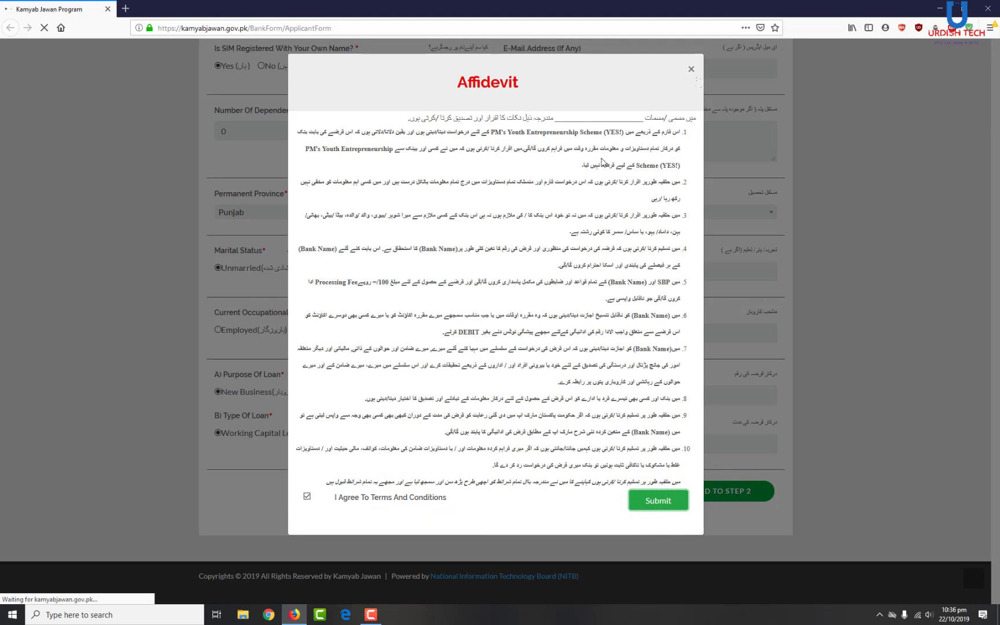
{"action": "left_click", "coordinate": [692, 70]}
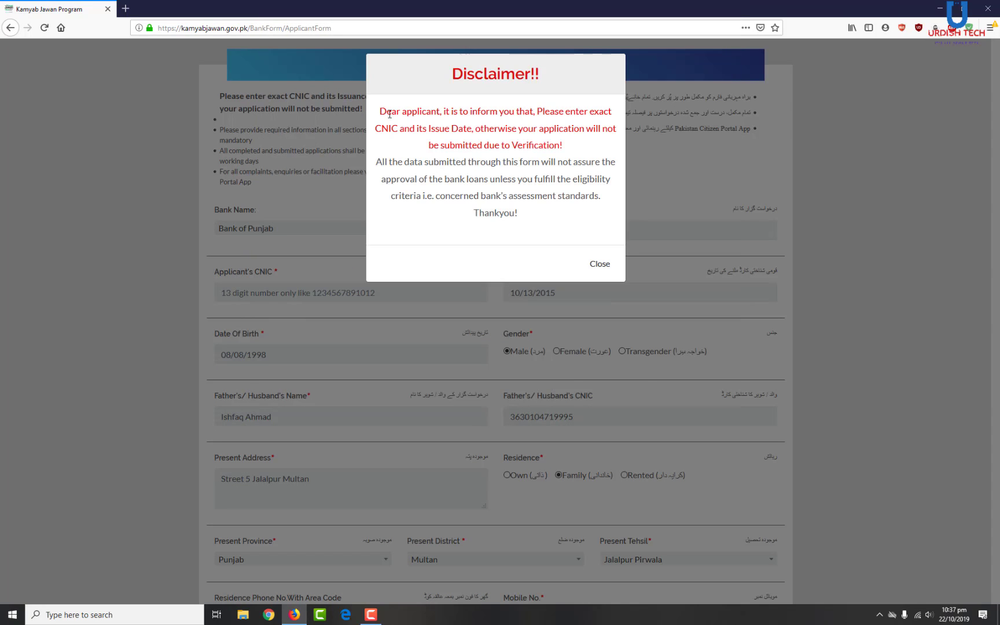
{"action": "left_click_drag", "start_coordinate": [377, 115], "coordinate": [472, 128]}
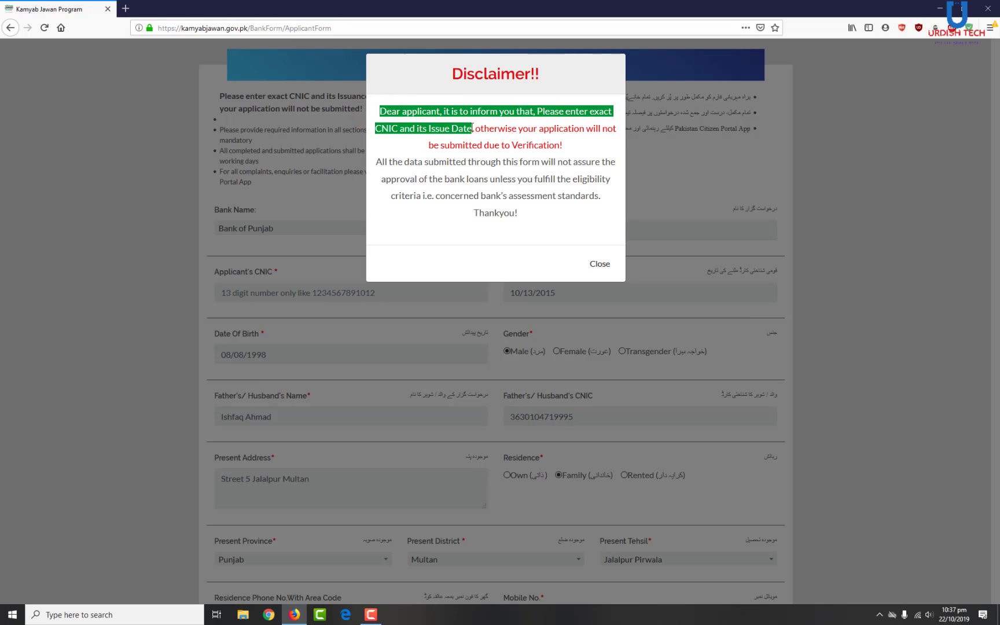
{"action": "left_click", "coordinate": [591, 141]}
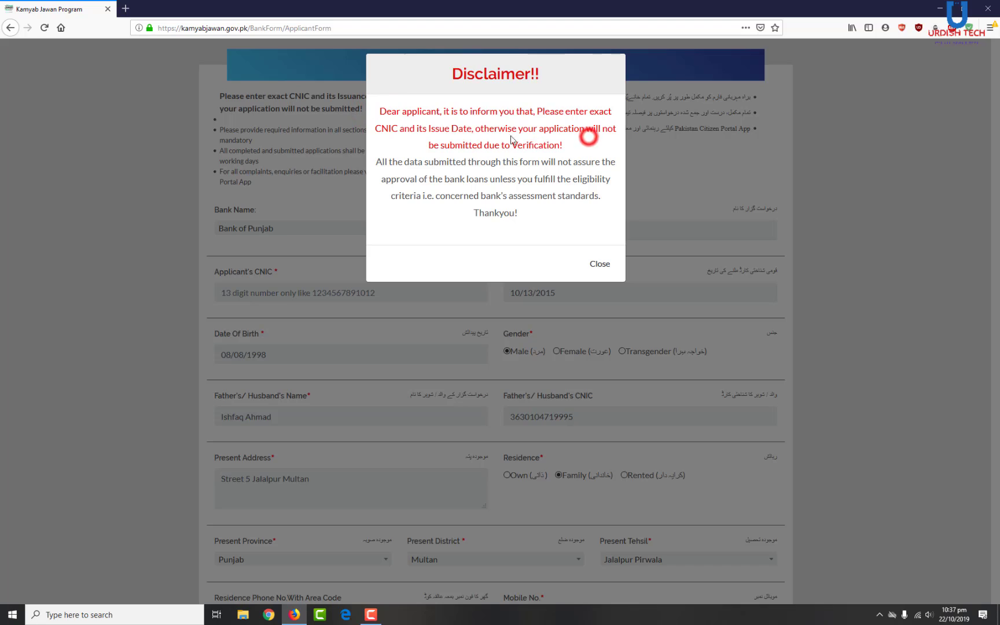
{"action": "mouse_move", "coordinate": [472, 130]}
{"action": "left_mouse_down"}
{"action": "mouse_move", "coordinate": [375, 128]}
{"action": "mouse_move", "coordinate": [473, 129]}
{"action": "left_mouse_up"}
{"action": "left_click", "coordinate": [470, 128]}
- Dismiss the disclaimer and reselect Bank of Punjab as the bank name
{"action": "left_click", "coordinate": [600, 264]}
{"action": "left_click", "coordinate": [362, 230]}
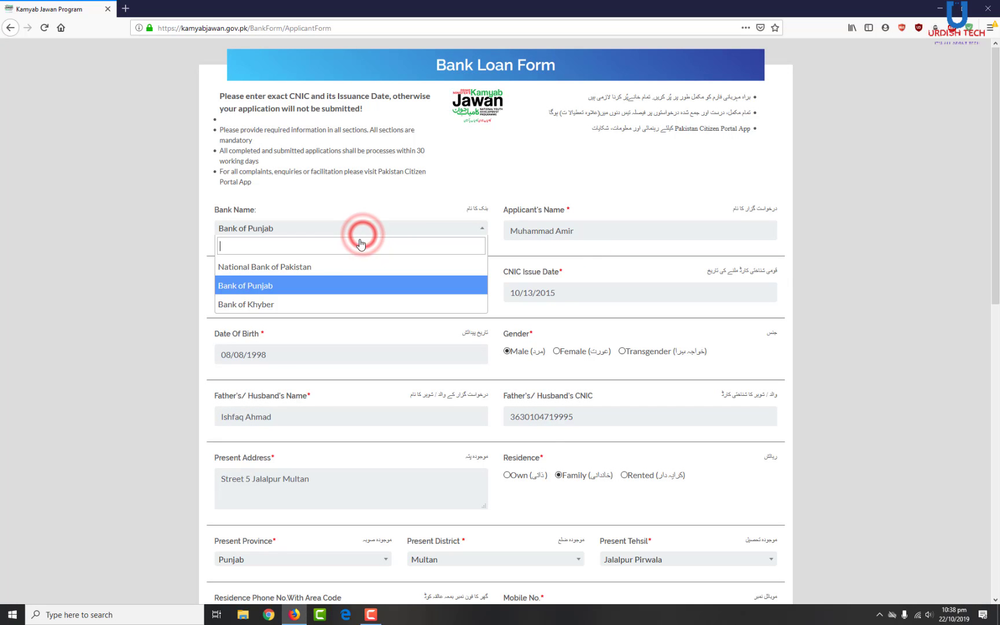
{"action": "left_click", "coordinate": [278, 286]}
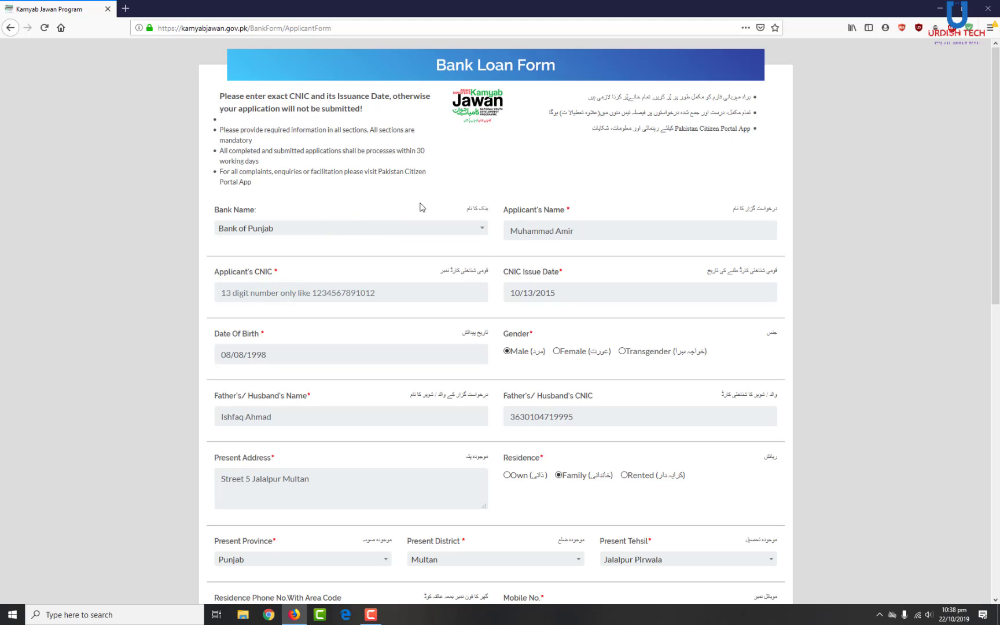
- Scroll through the Bank Loan Form to review the filled-in fields
{"action": "left_click_drag", "start_coordinate": [996, 219], "coordinate": [999, 507]}
{"action": "left_click_drag", "start_coordinate": [605, 396], "coordinate": [563, 399]}
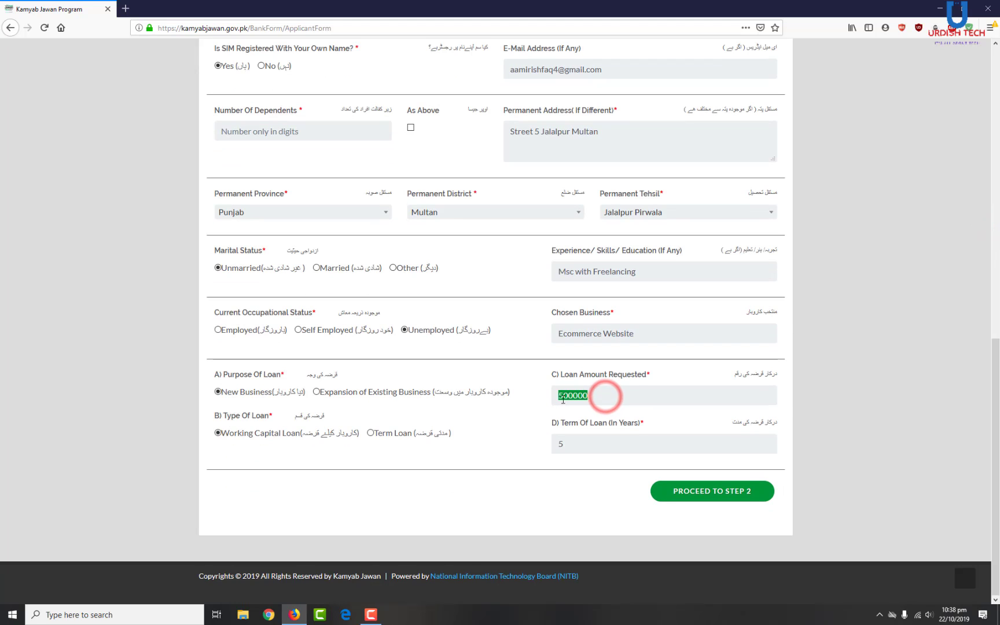
{"action": "left_click_drag", "start_coordinate": [996, 419], "coordinate": [995, 129]}
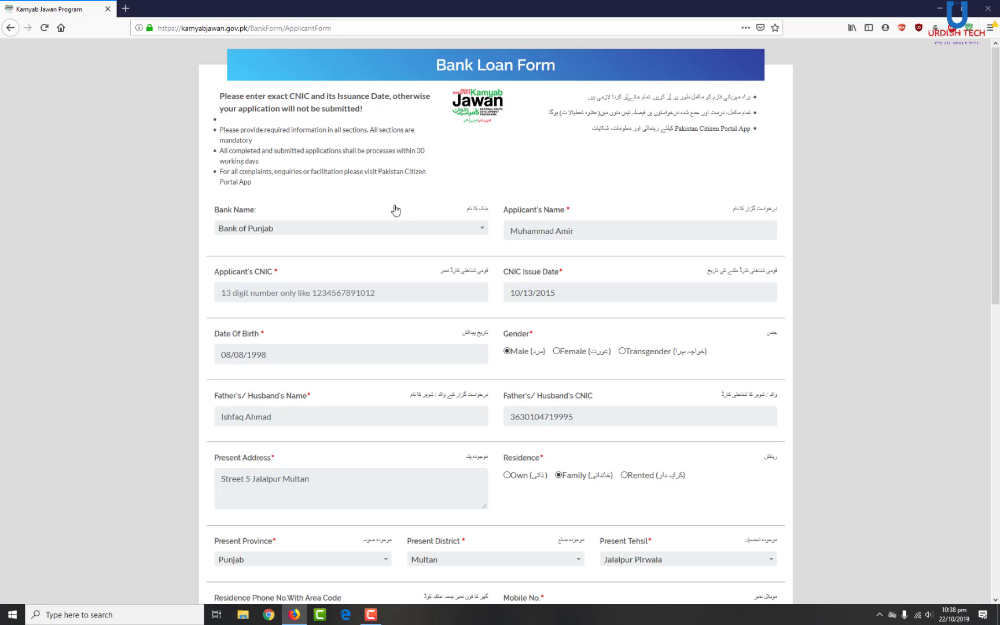
{"action": "scroll", "coordinate": [630, 277], "scroll_direction": "down", "scroll_amount": 10}
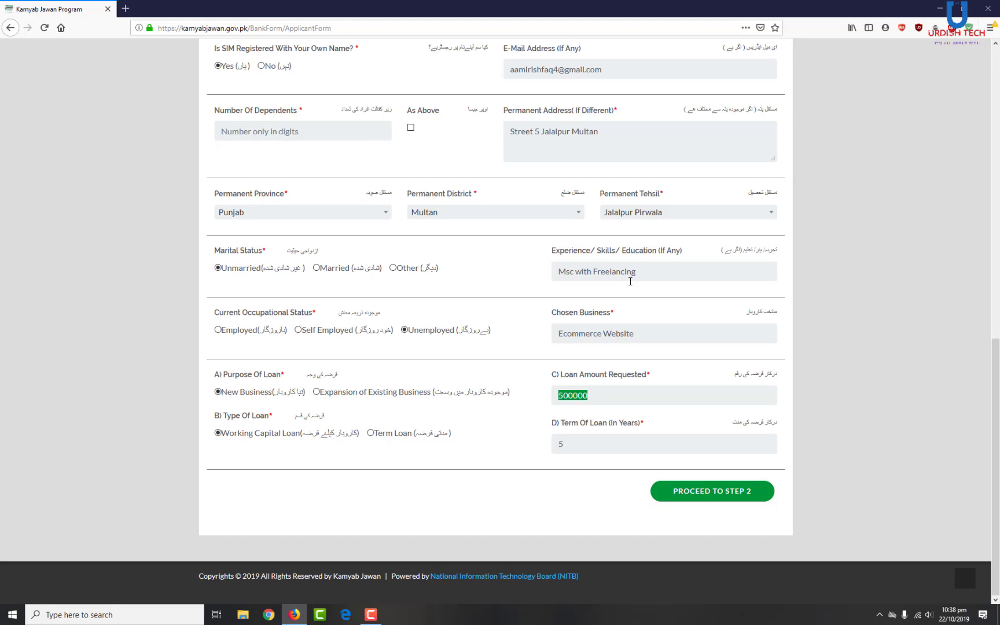
{"action": "scroll", "coordinate": [630, 281], "scroll_direction": "up", "scroll_amount": 5}
{"action": "scroll", "coordinate": [631, 281], "scroll_direction": "up", "scroll_amount": 5}
{"action": "left_click", "coordinate": [387, 213]}
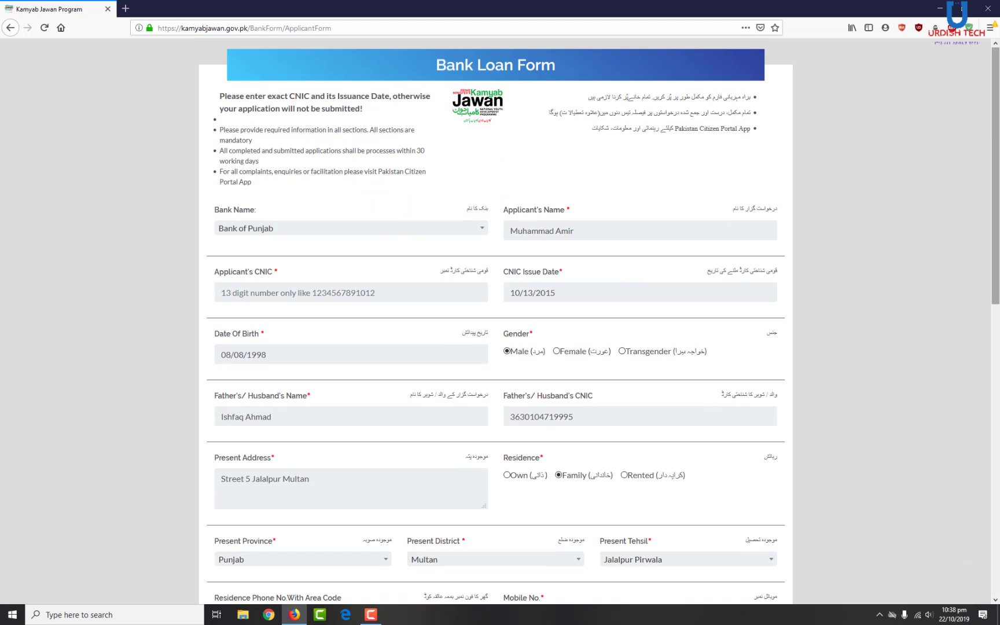
{"action": "mouse_move", "coordinate": [996, 119]}
{"action": "left_mouse_down"}
{"action": "mouse_move", "coordinate": [998, 439]}
{"action": "mouse_move", "coordinate": [998, 139]}
{"action": "left_mouse_up"}
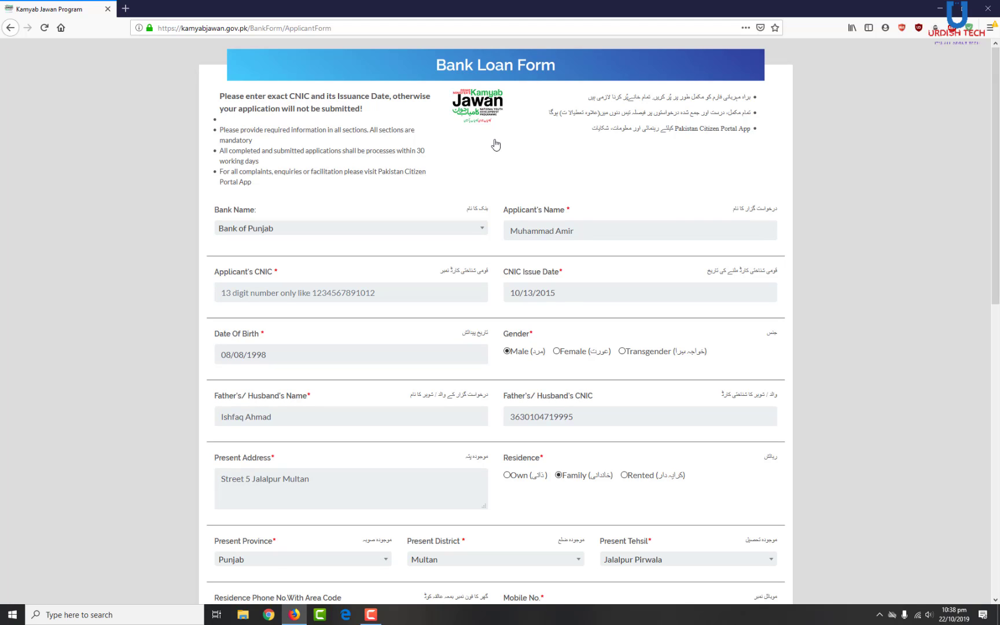
{"action": "left_click_drag", "start_coordinate": [996, 113], "coordinate": [998, 136]}
{"action": "scroll", "coordinate": [370, 203], "scroll_direction": "down", "scroll_amount": 10}
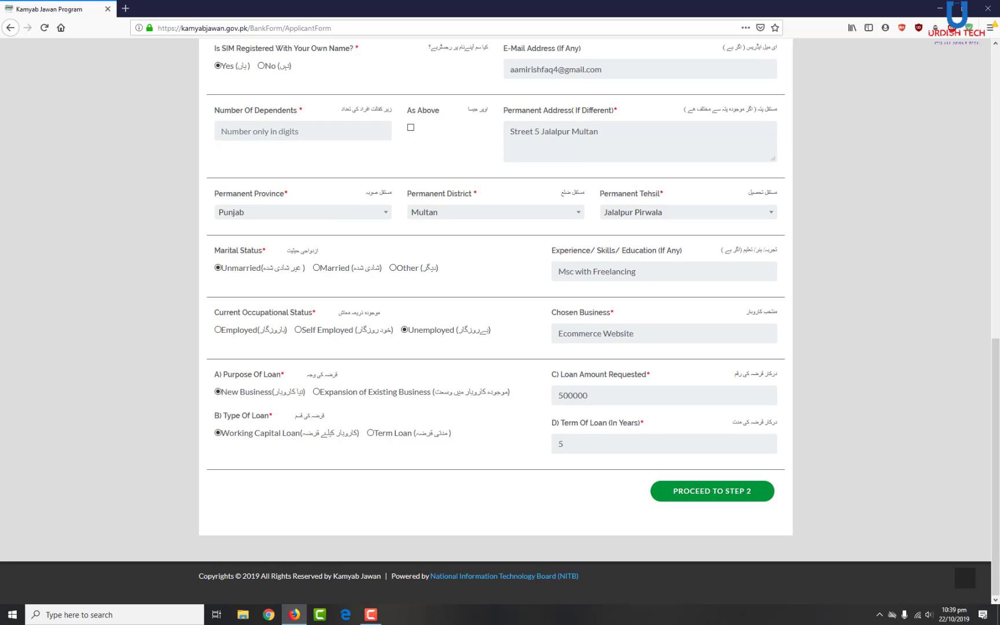
{"action": "scroll", "coordinate": [993, 382], "scroll_direction": "up", "scroll_amount": 10}
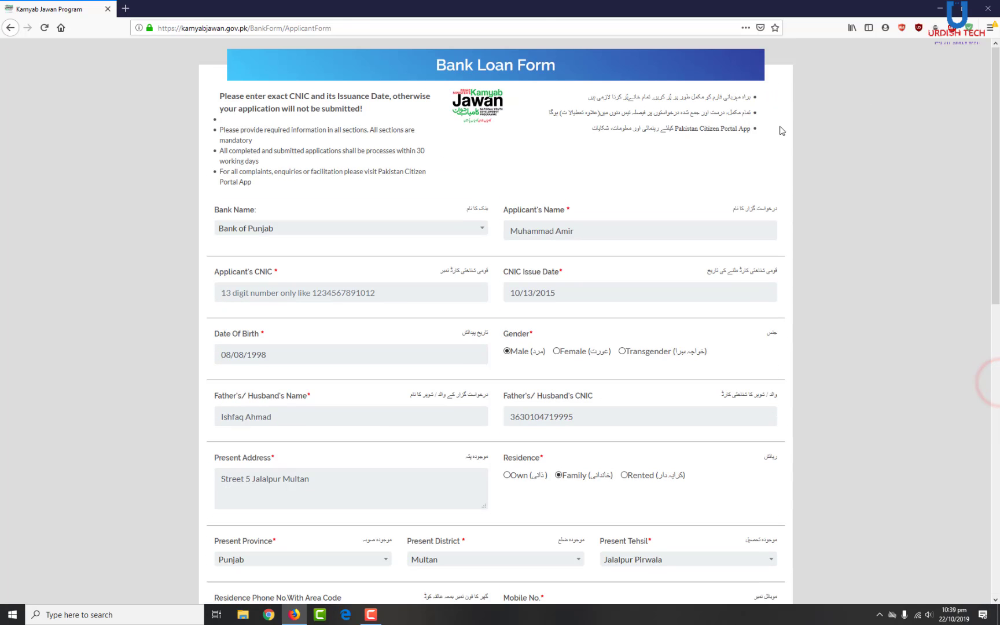